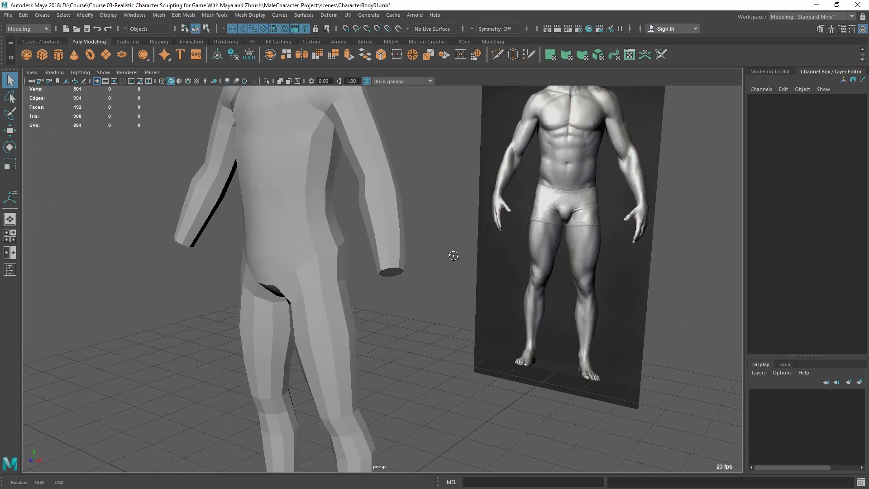
# Create a polygon cube and place it over the character's hand in the front view
pyautogui.press('space')
pyautogui.press('space')
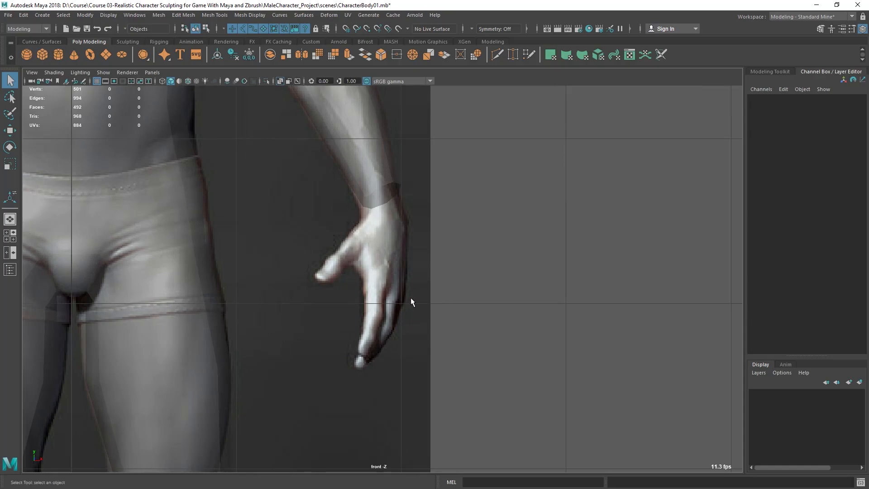
pyautogui.click(42, 55)
pyautogui.scroll(-3, 421, 296)
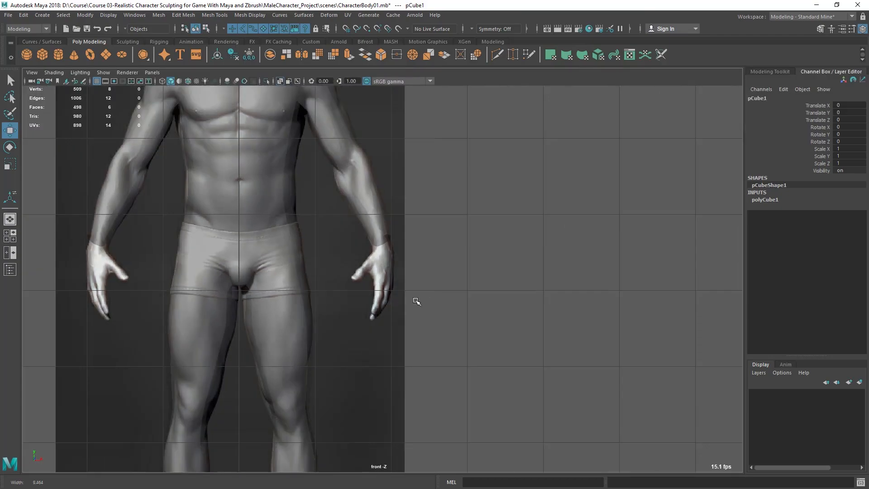
pyautogui.scroll(-2, 421, 296)
pyautogui.moveTo(306, 455); pyautogui.dragTo(383, 284)
pyautogui.scroll(3, 627, 349)
# Scale the cube uniformly to about 0.502 and move it sideways onto the hand in the front reference
pyautogui.press('r')
pyautogui.moveTo(409, 242); pyautogui.dragTo(346, 258)
pyautogui.press('w')
pyautogui.moveTo(414, 247); pyautogui.dragTo(430, 247)
pyautogui.scroll(3, 468, 289)
pyautogui.press('r')
pyautogui.press('w')
# Thin the cube along X to a scale of about 0.206 for the thickness of the hand below the wrist
pyautogui.press('space')
pyautogui.press('space')
pyautogui.scroll(2, 497, 244)
pyautogui.keyDown('alt'); pyautogui.moveTo(460, 312); pyautogui.dragTo(374, 317); pyautogui.keyUp('alt')
pyautogui.scroll(3, 493, 365)
pyautogui.moveTo(493, 365)
pyautogui.keyDown('alt'); pyautogui.mouseDown()
pyautogui.moveTo(509, 376)
pyautogui.moveTo(506, 368)
pyautogui.mouseUp(); pyautogui.keyUp('alt')
pyautogui.press('r')
pyautogui.moveTo(439, 310)
pyautogui.mouseDown()
pyautogui.moveTo(419, 306)
pyautogui.moveTo(424, 315)
pyautogui.moveTo(368, 329)
pyautogui.moveTo(308, 304)
pyautogui.moveTo(462, 307)
pyautogui.moveTo(417, 325)
pyautogui.moveTo(352, 317)
pyautogui.mouseUp()
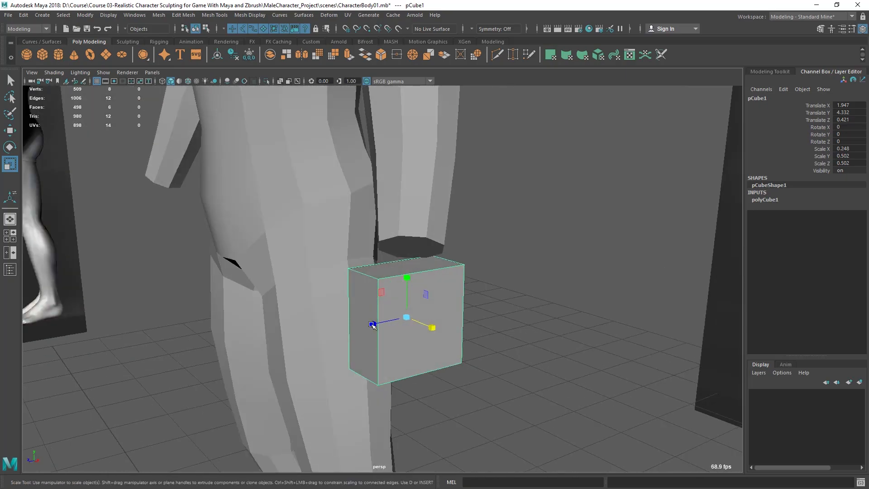
pyautogui.moveTo(432, 328)
pyautogui.mouseDown()
pyautogui.moveTo(504, 333)
pyautogui.moveTo(435, 320)
pyautogui.moveTo(468, 332)
pyautogui.mouseUp()
# In the side view, rotate the cube to about -20 degrees in X and move it over the reference hand
pyautogui.press('space')
pyautogui.moveTo(496, 384); pyautogui.dragTo(521, 398)
pyautogui.scroll(5, 444, 308)
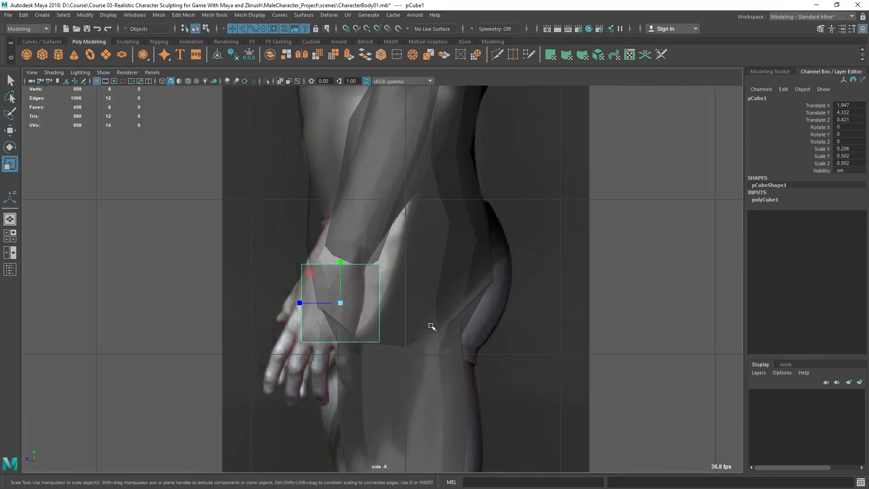
pyautogui.press('e')
pyautogui.moveTo(368, 277); pyautogui.dragTo(333, 292)
pyautogui.press('w')
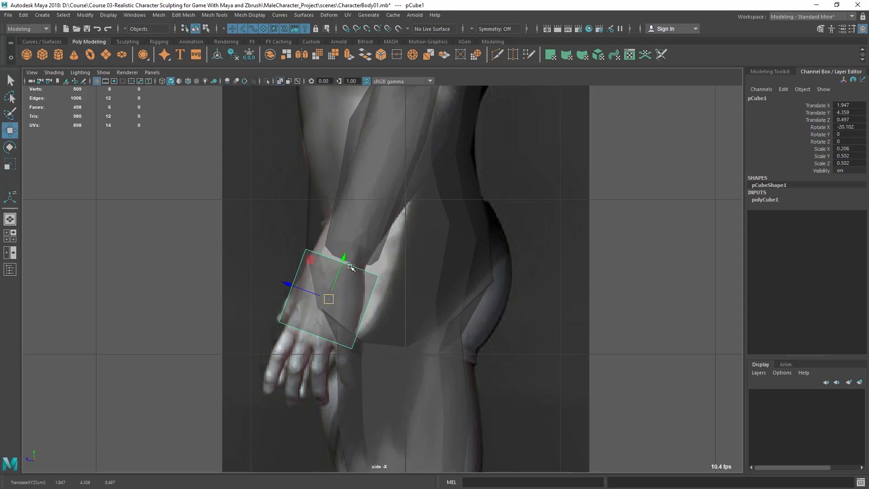
# In the front view, twist the cube around its own vertical axis to about -17.4 degrees in Rotate Y and align it with the hand
pyautogui.press('space')
pyautogui.moveTo(282, 408); pyautogui.dragTo(265, 399)
pyautogui.scroll(1, 457, 310)
pyautogui.keyDown('alt'); pyautogui.moveTo(458, 309); pyautogui.dragTo(449, 323, button='middle'); pyautogui.keyUp('alt')
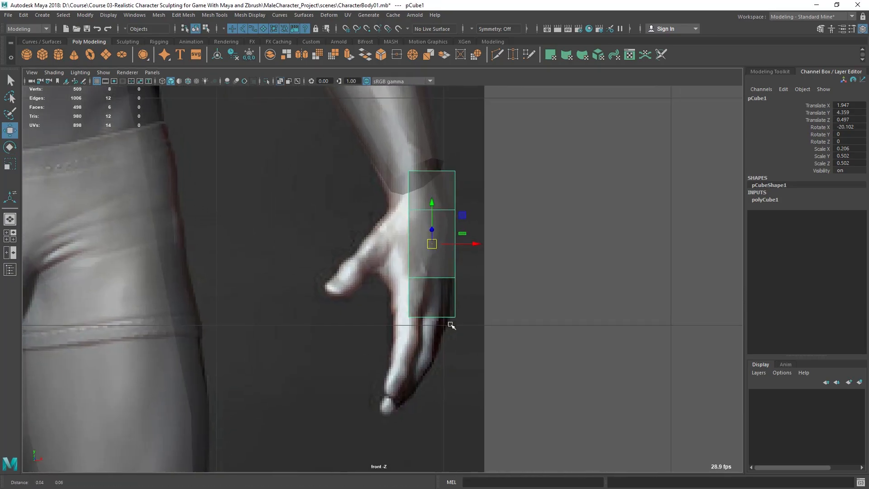
pyautogui.press('e')
pyautogui.moveTo(464, 235); pyautogui.dragTo(431, 247)
pyautogui.press('w')
pyautogui.press('q')
# Scale the cube to about 0.491 in Y and 0.409 in Z to suit the wrist
pyautogui.press('space')
pyautogui.press('space')
pyautogui.keyDown('alt'); pyautogui.moveTo(521, 196); pyautogui.dragTo(349, 243); pyautogui.keyUp('alt')
pyautogui.keyDown('alt'); pyautogui.moveTo(348, 243); pyautogui.dragTo(450, 297, button='right'); pyautogui.keyUp('alt')
pyautogui.keyDown('alt'); pyautogui.moveTo(450, 296); pyautogui.dragTo(431, 312); pyautogui.keyUp('alt')
pyautogui.press('r')
pyautogui.moveTo(354, 288); pyautogui.dragTo(395, 262)
pyautogui.press('q')
pyautogui.keyDown('alt'); pyautogui.moveTo(390, 332); pyautogui.dragTo(487, 328); pyautogui.keyUp('alt')
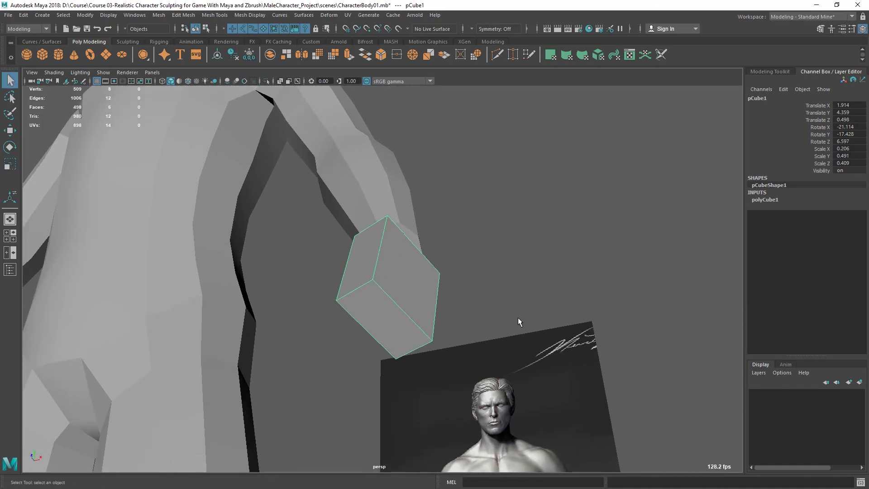
# Set the cube's Subdivisions Height to 3
pyautogui.click(788, 199)
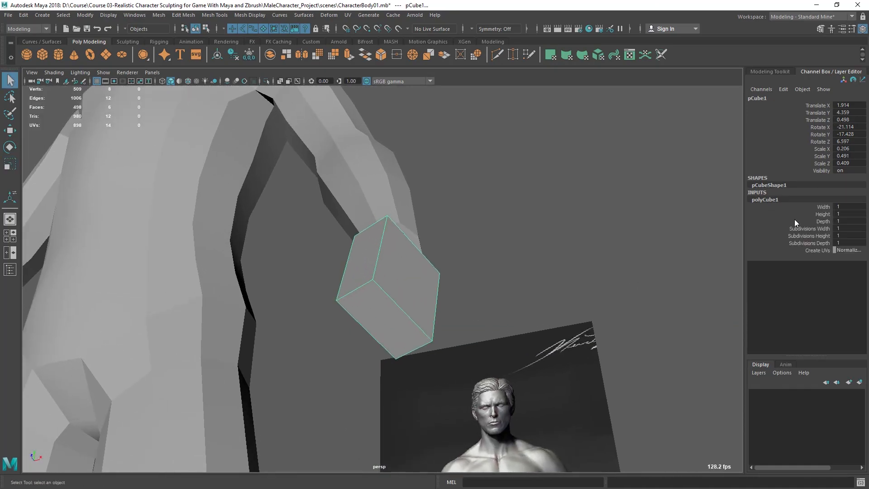
pyautogui.click(815, 237)
pyautogui.keyDown('alt'); pyautogui.moveTo(397, 324); pyautogui.dragTo(721, 278); pyautogui.keyUp('alt')
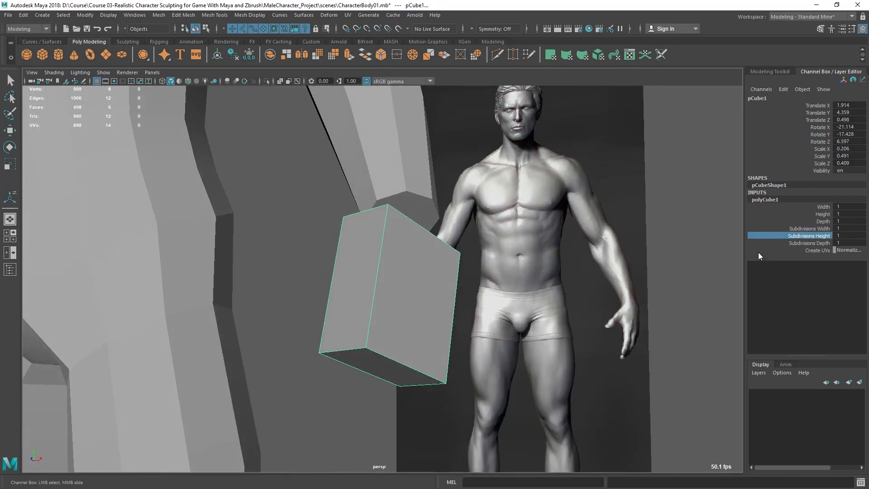
pyautogui.moveTo(384, 256); pyautogui.dragTo(390, 258, button='middle')
pyautogui.moveTo(352, 313)
pyautogui.keyDown('alt'); pyautogui.mouseDown()
pyautogui.moveTo(345, 319)
pyautogui.moveTo(356, 316)
pyautogui.mouseUp(); pyautogui.keyUp('alt')
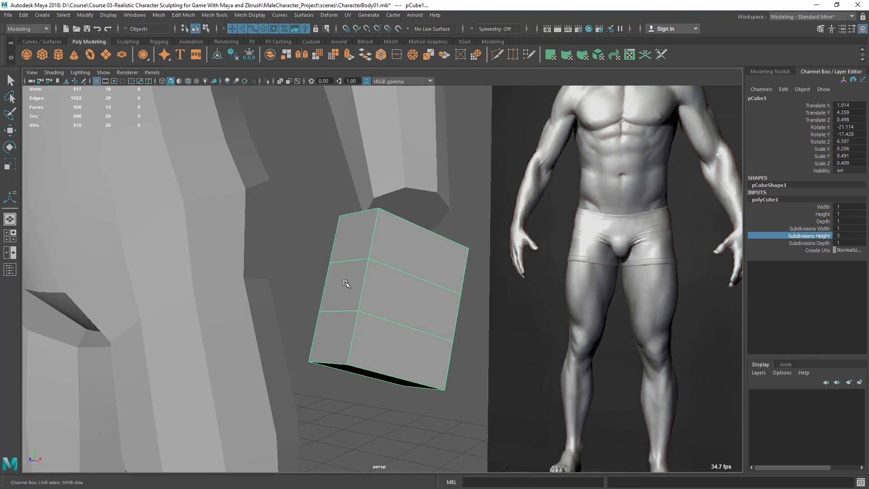
pyautogui.keyDown('alt'); pyautogui.moveTo(345, 287); pyautogui.dragTo(334, 277); pyautogui.keyUp('alt')
pyautogui.keyDown('alt'); pyautogui.moveTo(174, 352); pyautogui.dragTo(493, 312); pyautogui.keyUp('alt')
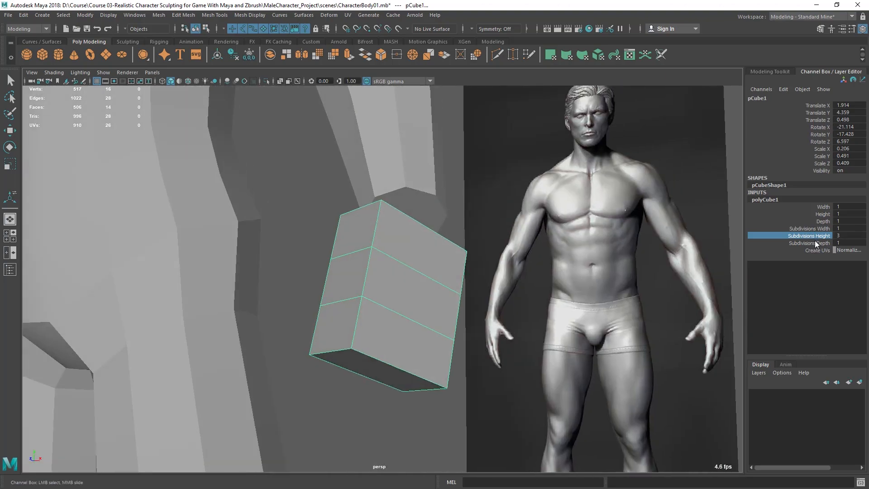
pyautogui.keyDown('alt'); pyautogui.moveTo(434, 333); pyautogui.dragTo(325, 310); pyautogui.keyUp('alt')
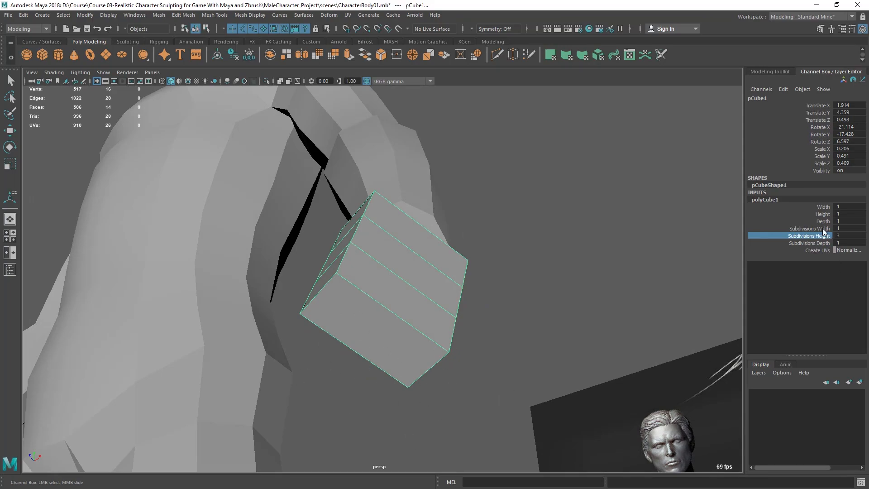
pyautogui.click(810, 229)
pyautogui.moveTo(486, 288); pyautogui.dragTo(625, 295, button='middle')
pyautogui.hotkey('ctrl', 'z')
# Set the cube's Subdivisions Depth to 4
pyautogui.click(810, 243)
pyautogui.moveTo(403, 283); pyautogui.dragTo(418, 289, button='middle')
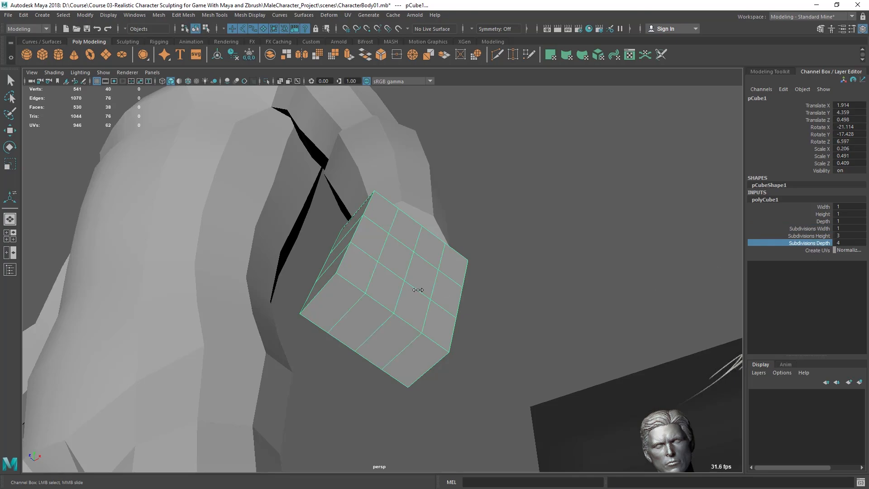
pyautogui.keyDown('alt'); pyautogui.moveTo(442, 298); pyautogui.dragTo(469, 271); pyautogui.keyUp('alt')
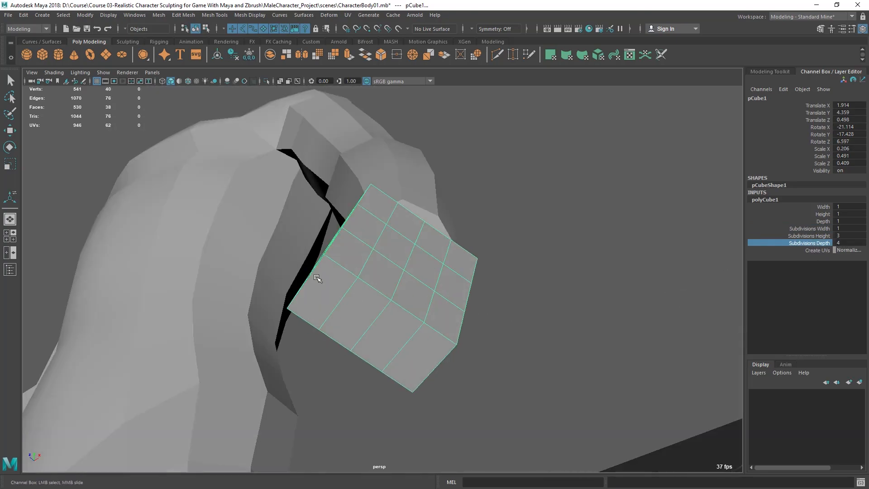
pyautogui.moveTo(406, 351)
pyautogui.keyDown('alt'); pyautogui.mouseDown()
pyautogui.moveTo(437, 357)
pyautogui.moveTo(244, 362)
pyautogui.moveTo(423, 351)
pyautogui.mouseUp(); pyautogui.keyUp('alt')
pyautogui.moveTo(438, 319)
pyautogui.keyDown('alt'); pyautogui.mouseDown()
pyautogui.moveTo(344, 358)
pyautogui.moveTo(309, 357)
pyautogui.moveTo(450, 361)
pyautogui.moveTo(537, 350)
pyautogui.moveTo(461, 305)
pyautogui.moveTo(370, 332)
pyautogui.moveTo(338, 330)
pyautogui.moveTo(429, 333)
pyautogui.moveTo(442, 320)
pyautogui.moveTo(374, 297)
pyautogui.moveTo(326, 327)
pyautogui.moveTo(434, 349)
pyautogui.moveTo(368, 242)
pyautogui.mouseUp(); pyautogui.keyUp('alt')
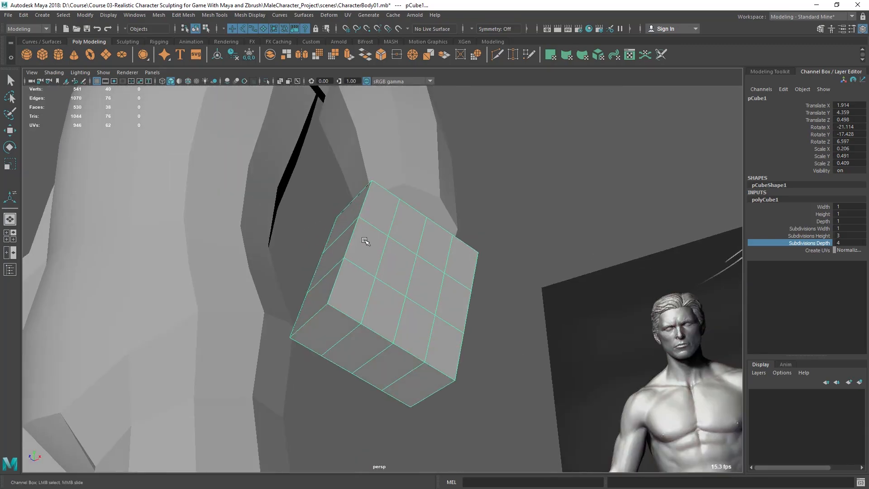
# Select the lengthwise edges at both corners of the hand block's outer side for moving
pyautogui.moveTo(391, 258); pyautogui.dragTo(388, 195, button='right')
pyautogui.click(352, 236)
pyautogui.keyDown('alt'); pyautogui.moveTo(384, 290); pyautogui.dragTo(392, 270); pyautogui.keyUp('alt')
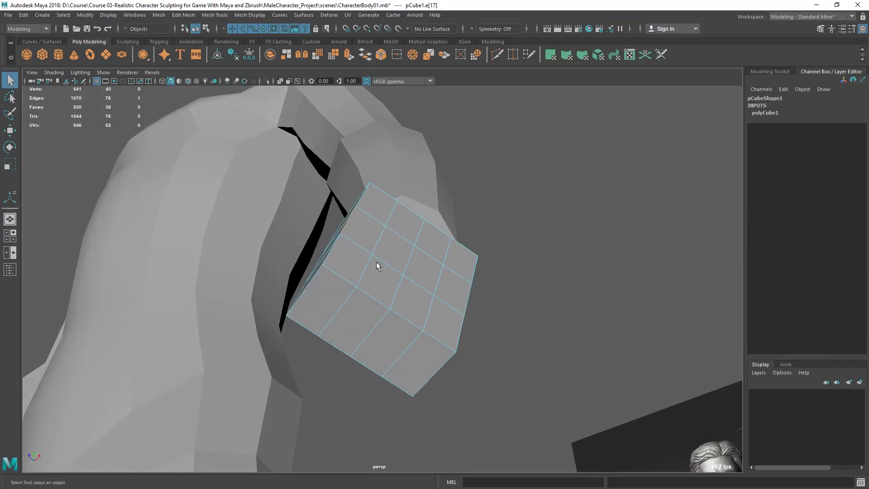
pyautogui.moveTo(349, 221)
pyautogui.keyDown('alt'); pyautogui.mouseDown()
pyautogui.moveTo(384, 284)
pyautogui.moveTo(478, 306)
pyautogui.moveTo(448, 326)
pyautogui.moveTo(461, 317)
pyautogui.moveTo(459, 250)
pyautogui.mouseUp(); pyautogui.keyUp('alt')
pyautogui.keyDown('shift'); pyautogui.doubleClick(468, 304); pyautogui.keyUp('shift')
pyautogui.press('w')
pyautogui.keyDown('alt'); pyautogui.moveTo(405, 299); pyautogui.dragTo(362, 188); pyautogui.keyUp('alt')
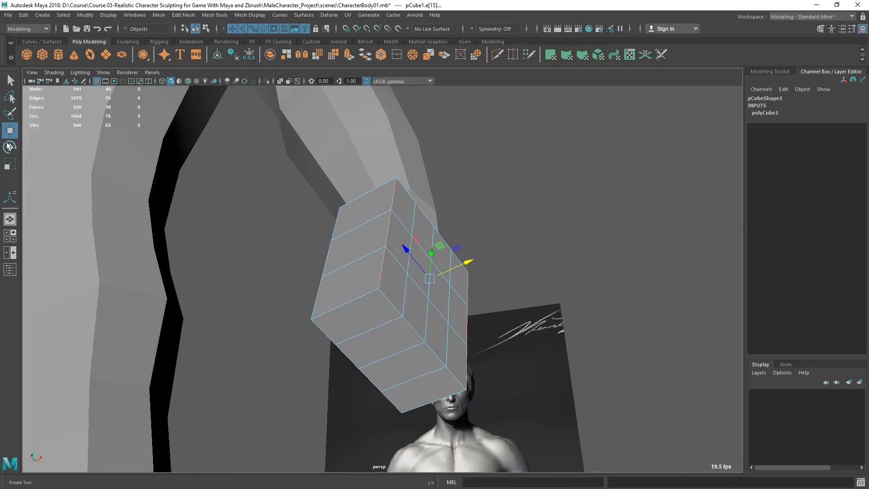
pyautogui.keyDown('alt'); pyautogui.moveTo(410, 261); pyautogui.dragTo(264, 351); pyautogui.keyUp('alt')
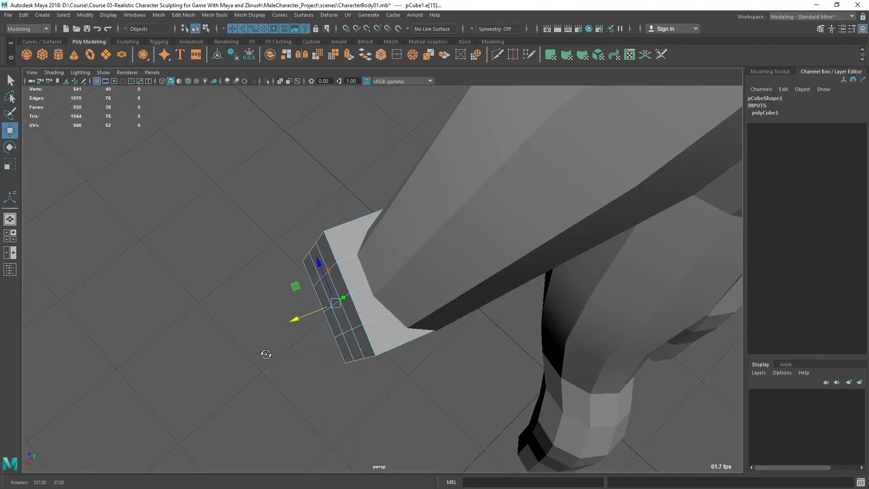
pyautogui.moveTo(293, 311); pyautogui.dragTo(311, 316)
pyautogui.hotkey('ctrl', 'z')
pyautogui.keyDown('alt'); pyautogui.moveTo(399, 351); pyautogui.dragTo(507, 262); pyautogui.keyUp('alt')
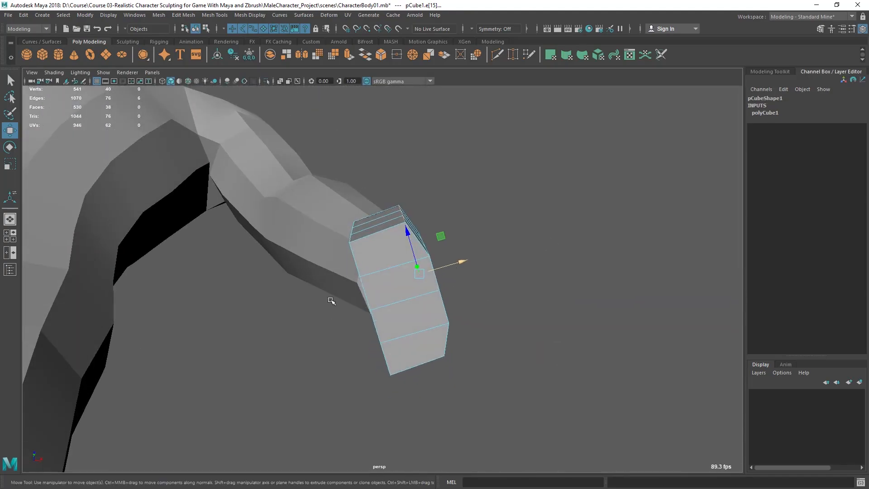
pyautogui.hotkey('ctrl', 'z')
# Set the Move tool's axis orientation to World and inspect the manipulator on the selected edges
pyautogui.doubleClick(9, 130)
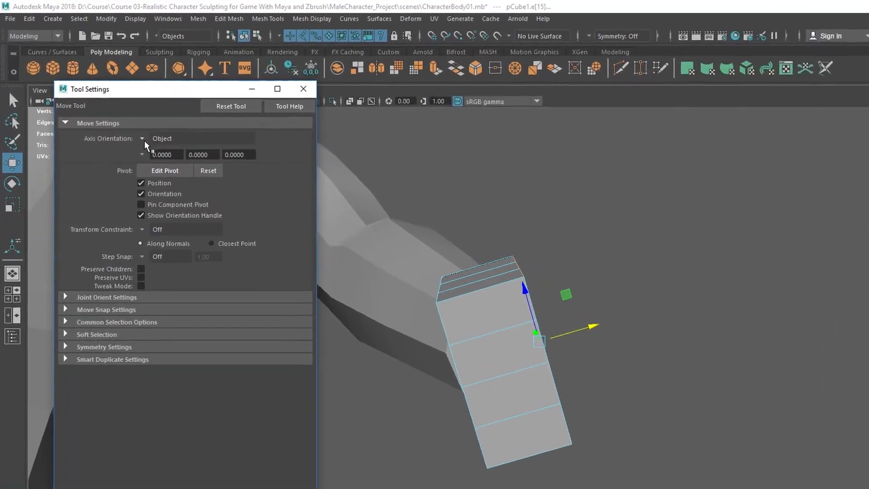
pyautogui.click(135, 116)
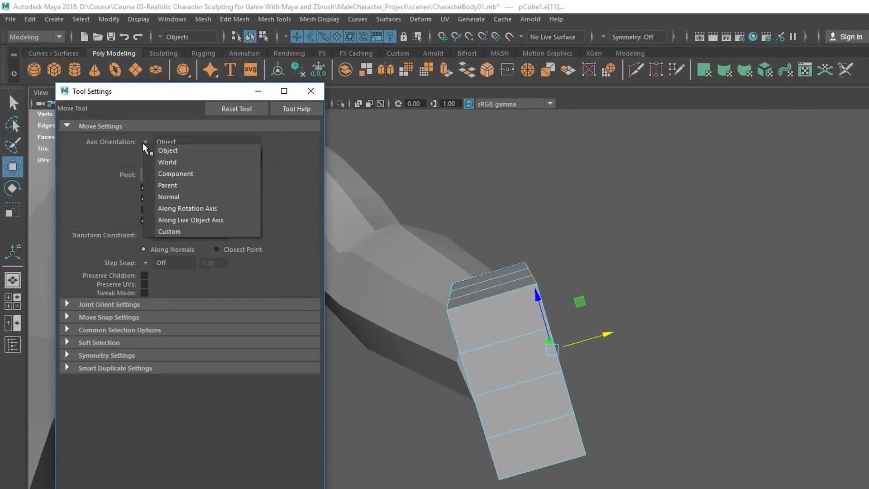
pyautogui.click(168, 162)
pyautogui.keyDown('alt'); pyautogui.moveTo(634, 326); pyautogui.dragTo(650, 276); pyautogui.keyUp('alt')
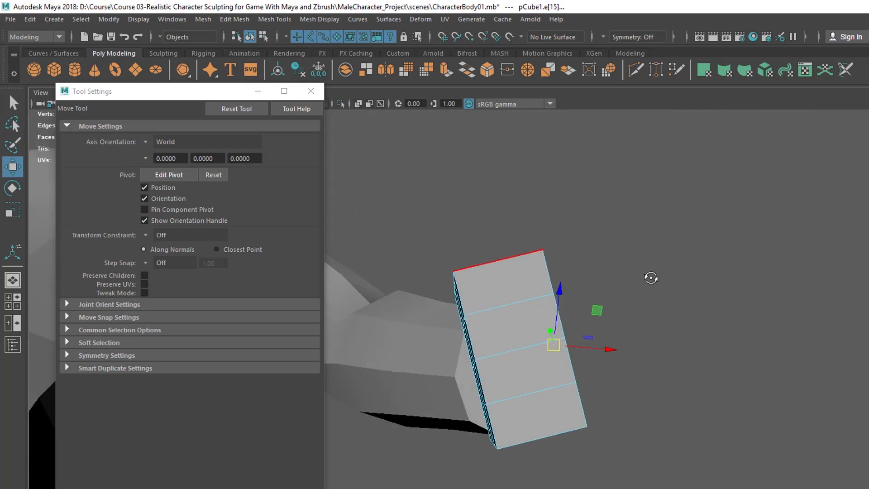
pyautogui.keyDown('alt'); pyautogui.moveTo(614, 360); pyautogui.dragTo(730, 367); pyautogui.keyUp('alt')
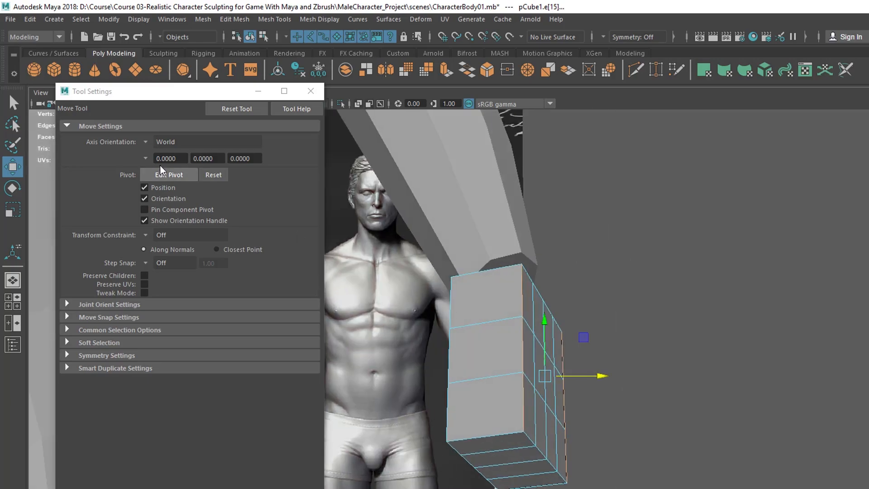
# Set the Move tool's axis orientation back to Object, compare it with World, and close the tool settings
pyautogui.click(149, 142)
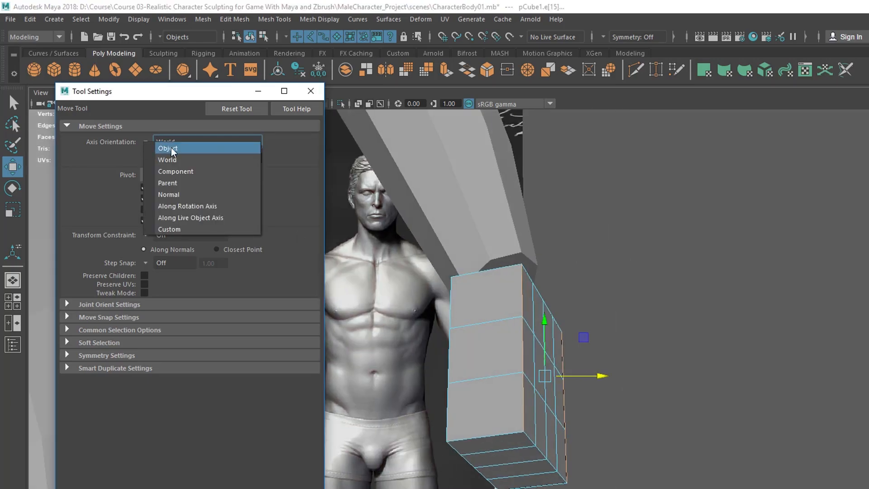
pyautogui.click(147, 141)
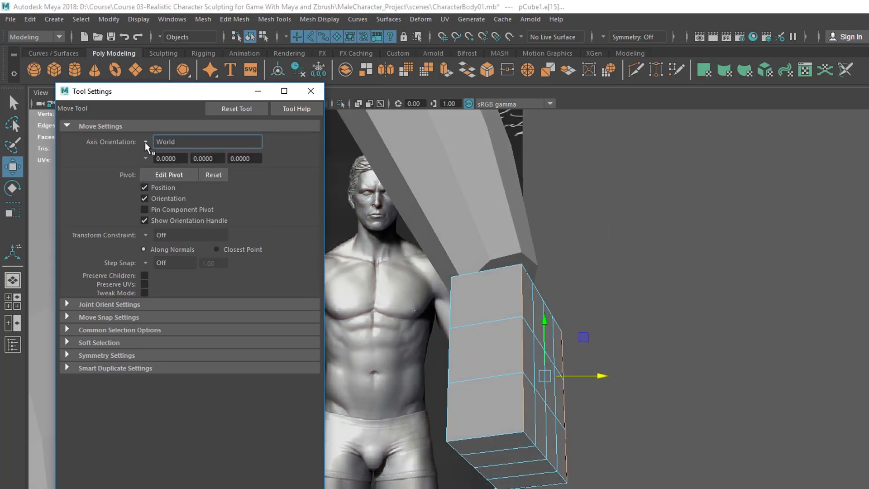
pyautogui.click(146, 142)
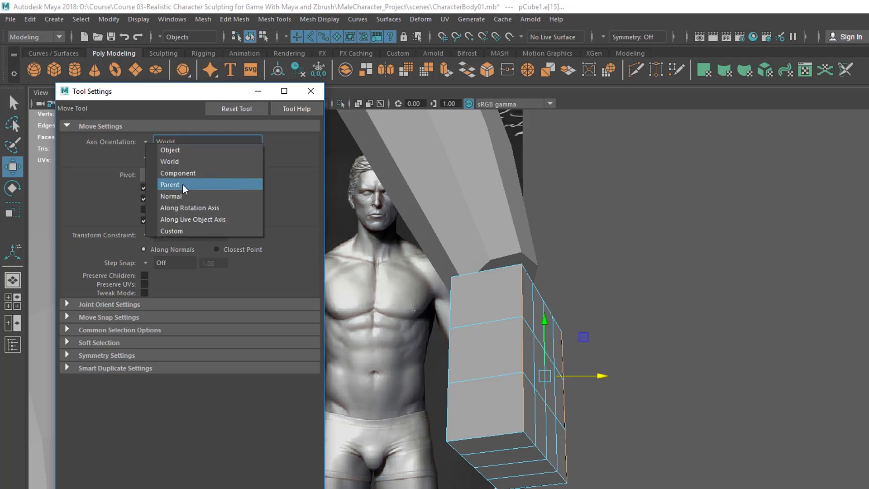
pyautogui.click(193, 150)
pyautogui.keyDown('alt'); pyautogui.moveTo(610, 339); pyautogui.dragTo(563, 332); pyautogui.keyUp('alt')
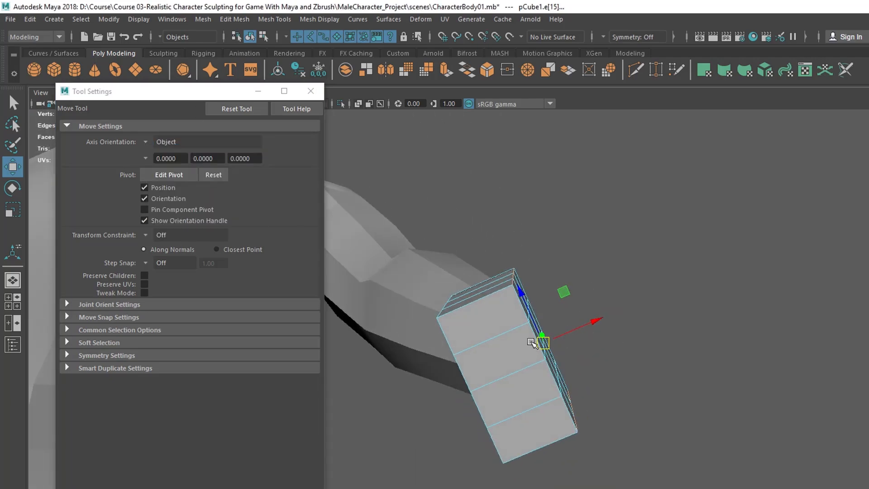
pyautogui.click(146, 142)
pyautogui.click(165, 163)
pyautogui.click(146, 142)
pyautogui.click(165, 155)
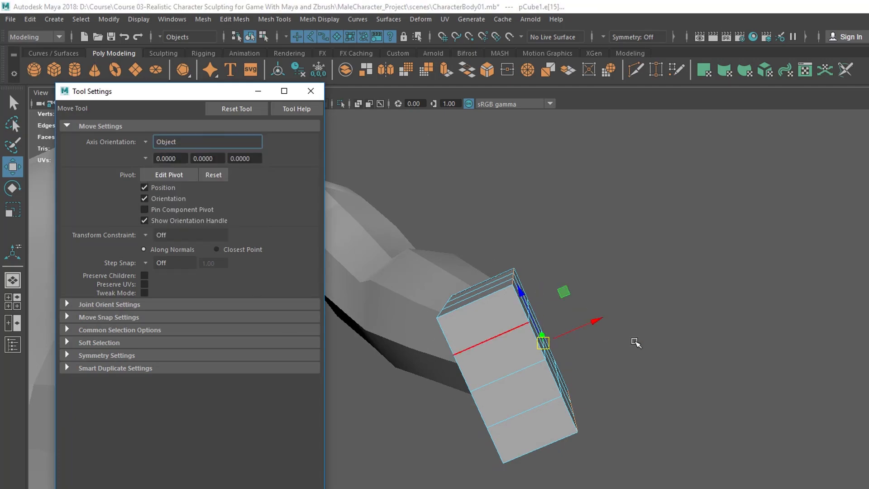
pyautogui.click(312, 91)
# Move the selected corner edges inward along the block's thickness to round the back of the hand
pyautogui.keyDown('alt'); pyautogui.moveTo(520, 394); pyautogui.dragTo(558, 347); pyautogui.keyUp('alt')
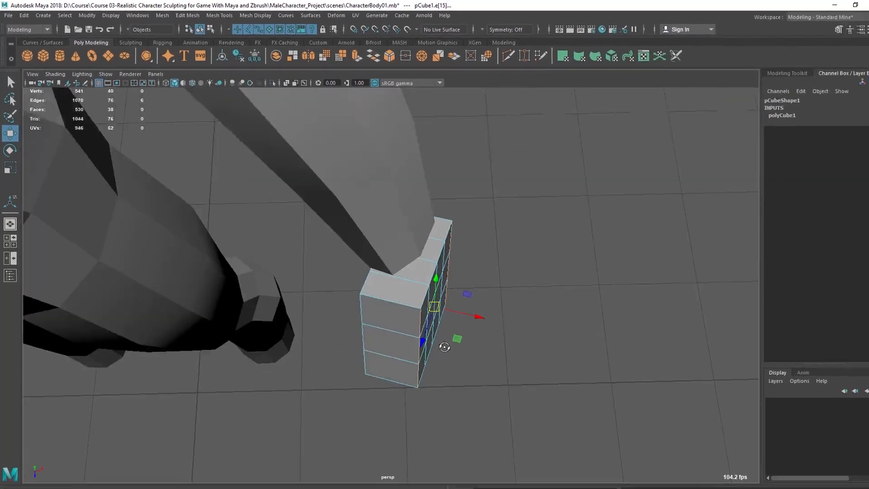
pyautogui.moveTo(436, 271)
pyautogui.keyDown('alt'); pyautogui.mouseDown()
pyautogui.moveTo(462, 283)
pyautogui.moveTo(452, 333)
pyautogui.moveTo(475, 340)
pyautogui.moveTo(493, 308)
pyautogui.moveTo(465, 277)
pyautogui.moveTo(422, 319)
pyautogui.mouseUp(); pyautogui.keyUp('alt')
pyautogui.moveTo(473, 357)
pyautogui.keyDown('alt'); pyautogui.mouseDown()
pyautogui.moveTo(504, 351)
pyautogui.moveTo(489, 301)
pyautogui.moveTo(399, 303)
pyautogui.moveTo(491, 250)
pyautogui.moveTo(465, 289)
pyautogui.moveTo(491, 276)
pyautogui.moveTo(515, 282)
pyautogui.moveTo(387, 309)
pyautogui.mouseUp(); pyautogui.keyUp('alt')
# Select the inner lengthwise edges on the palm side of the block and push them inward to hollow the palm
pyautogui.click(361, 271)
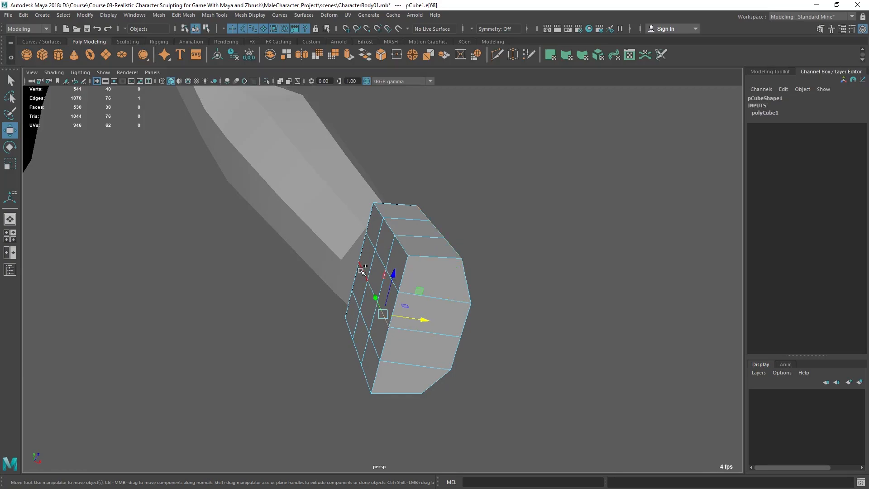
pyautogui.moveTo(436, 337)
pyautogui.keyDown('alt'); pyautogui.mouseDown()
pyautogui.moveTo(415, 330)
pyautogui.moveTo(438, 337)
pyautogui.mouseUp(); pyautogui.keyUp('alt')
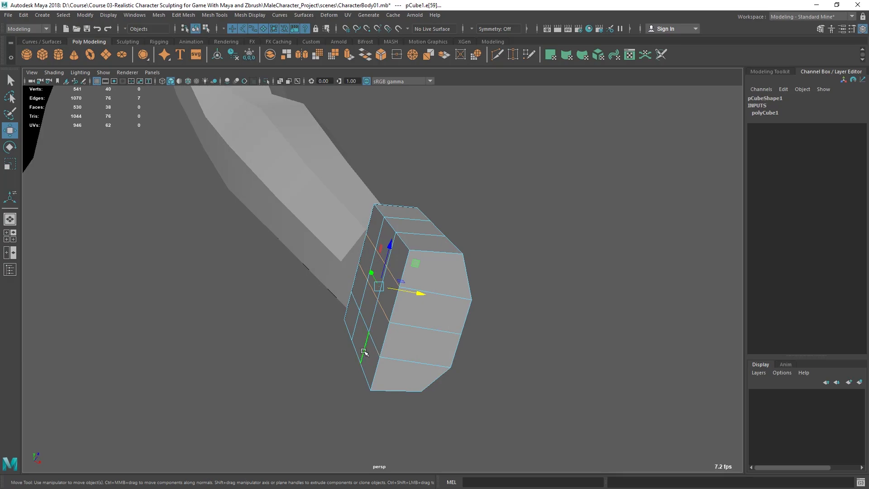
pyautogui.keyDown('ctrl'); pyautogui.click(363, 352); pyautogui.keyUp('ctrl')
pyautogui.keyDown('shift'); pyautogui.click(355, 306); pyautogui.keyUp('shift')
pyautogui.keyDown('alt'); pyautogui.moveTo(366, 260); pyautogui.dragTo(316, 367); pyautogui.keyUp('alt')
pyautogui.press('q')
pyautogui.keyDown('alt'); pyautogui.moveTo(416, 353); pyautogui.dragTo(489, 361); pyautogui.keyUp('alt')
pyautogui.keyDown('alt'); pyautogui.moveTo(506, 390); pyautogui.dragTo(512, 347, button='middle'); pyautogui.keyUp('alt')
pyautogui.keyDown('alt'); pyautogui.moveTo(512, 347); pyautogui.dragTo(412, 336); pyautogui.keyUp('alt')
# Select the vertices at the lower end of the hand block and scale them narrower across its thickness
pyautogui.moveTo(413, 219); pyautogui.dragTo(374, 220, button='right')
pyautogui.keyDown('alt'); pyautogui.moveTo(419, 265); pyautogui.dragTo(412, 299); pyautogui.keyUp('alt')
pyautogui.moveTo(484, 344); pyautogui.dragTo(484, 344)
pyautogui.keyDown('alt'); pyautogui.moveTo(484, 344); pyautogui.dragTo(392, 339); pyautogui.keyUp('alt')
pyautogui.keyDown('alt'); pyautogui.moveTo(447, 347); pyautogui.dragTo(474, 363); pyautogui.keyUp('alt')
pyautogui.moveTo(341, 324); pyautogui.dragTo(556, 430)
pyautogui.keyDown('alt'); pyautogui.moveTo(557, 430); pyautogui.dragTo(499, 391); pyautogui.keyUp('alt')
pyautogui.press('r')
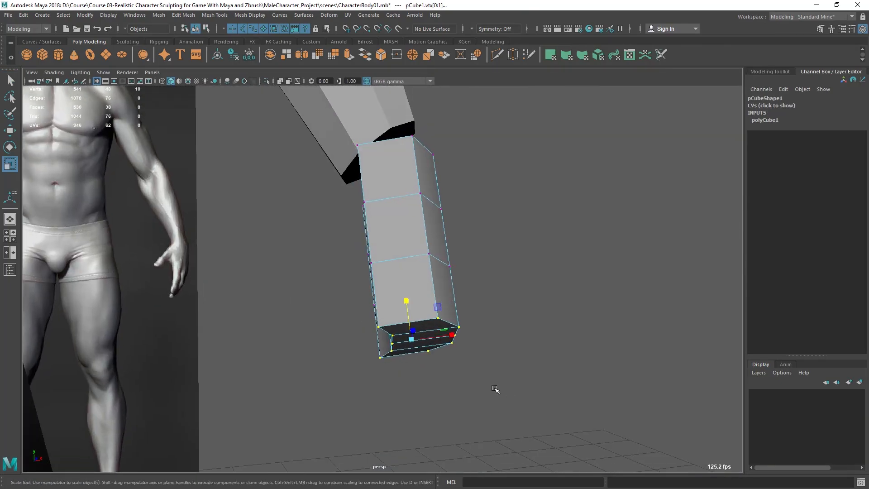
pyautogui.moveTo(452, 336); pyautogui.dragTo(421, 186)
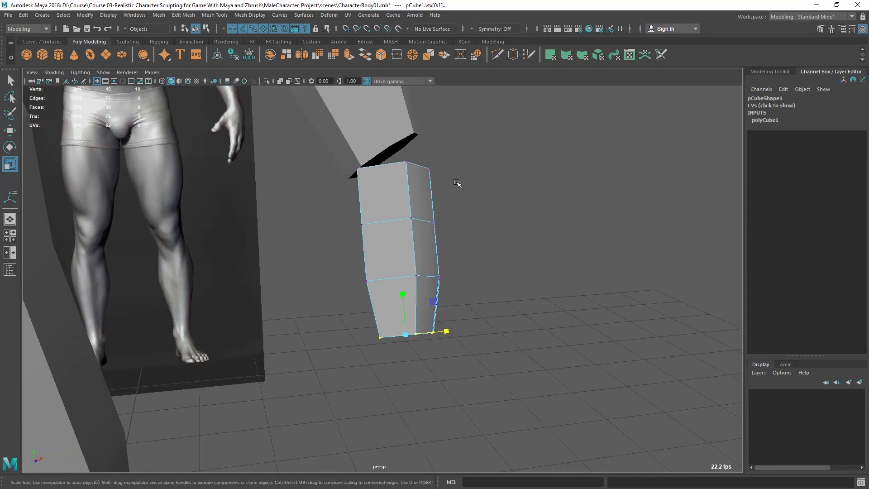
pyautogui.moveTo(392, 260)
pyautogui.keyDown('alt'); pyautogui.mouseDown()
pyautogui.moveTo(392, 228)
pyautogui.moveTo(390, 253)
pyautogui.mouseUp(); pyautogui.keyUp('alt')
# Check the hand block's narrowed lower end against the front reference and inspect its thickness from several angles
pyautogui.press('space')
pyautogui.press('space')
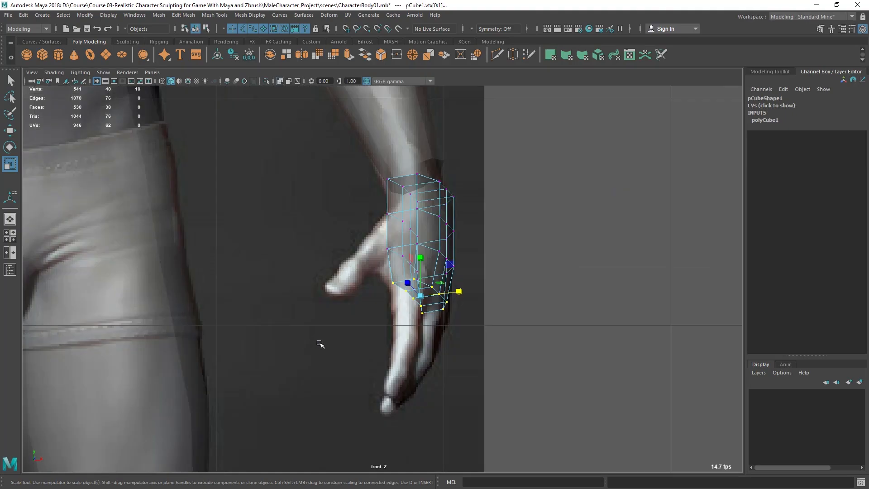
pyautogui.scroll(1, 381, 298)
pyautogui.keyDown('alt'); pyautogui.moveTo(381, 298); pyautogui.dragTo(384, 297, button='right'); pyautogui.keyUp('alt')
pyautogui.keyDown('alt'); pyautogui.moveTo(389, 215); pyautogui.dragTo(386, 216, button='middle'); pyautogui.keyUp('alt')
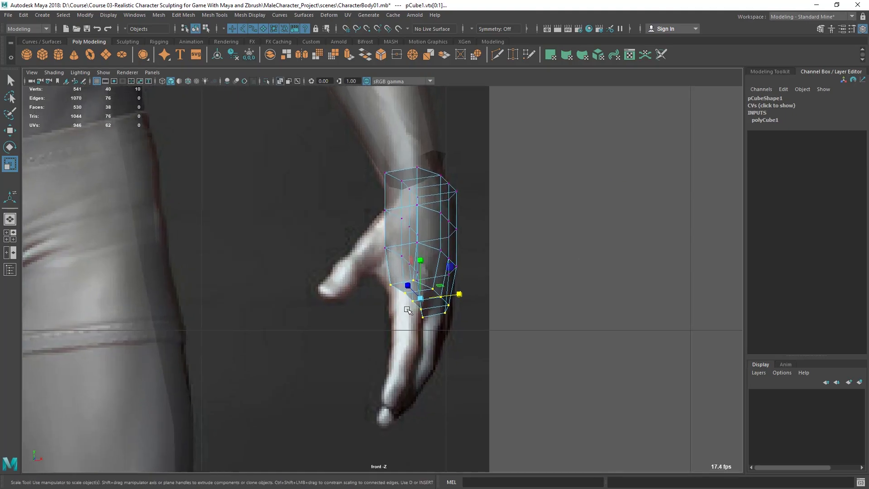
pyautogui.press('space')
pyautogui.press('space')
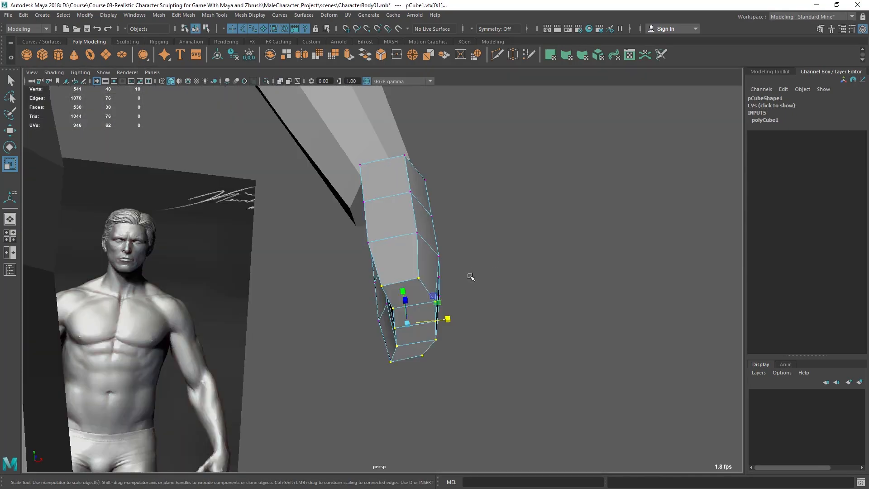
pyautogui.moveTo(451, 324); pyautogui.dragTo(386, 258)
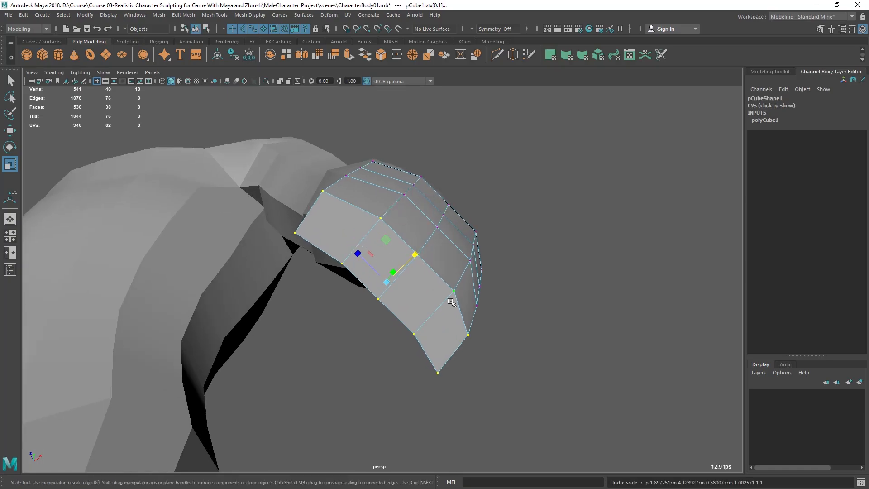
pyautogui.keyDown('alt'); pyautogui.moveTo(444, 305); pyautogui.dragTo(280, 357); pyautogui.keyUp('alt')
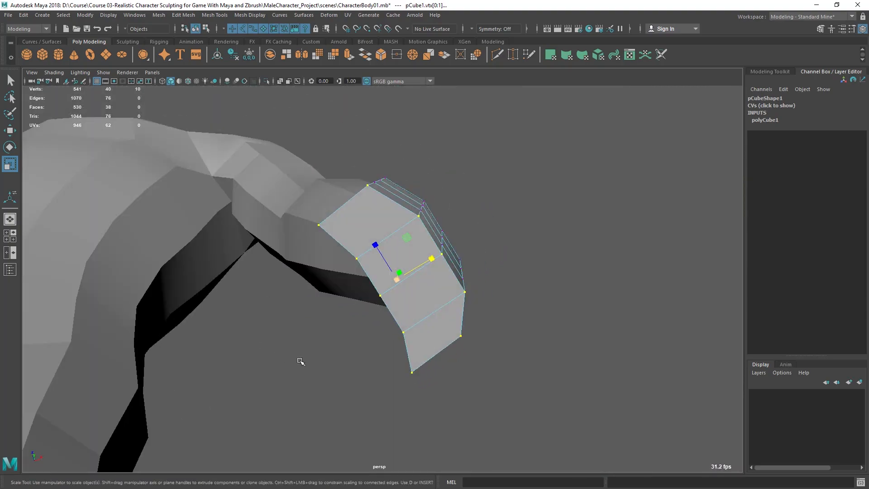
pyautogui.keyDown('alt'); pyautogui.moveTo(360, 275); pyautogui.dragTo(401, 286); pyautogui.keyUp('alt')
pyautogui.keyDown('alt'); pyautogui.moveTo(434, 254); pyautogui.dragTo(359, 200); pyautogui.keyUp('alt')
# Move the vertices along the palm's lower end up the hand's length to shape a curved knuckle line
pyautogui.moveTo(359, 200); pyautogui.dragTo(360, 218, button='right')
pyautogui.keyDown('alt'); pyautogui.moveTo(508, 252); pyautogui.dragTo(383, 326); pyautogui.keyUp('alt')
pyautogui.press('w')
pyautogui.moveTo(380, 296); pyautogui.dragTo(377, 309)
pyautogui.keyDown('alt'); pyautogui.moveTo(302, 310); pyautogui.dragTo(271, 306); pyautogui.keyUp('alt')
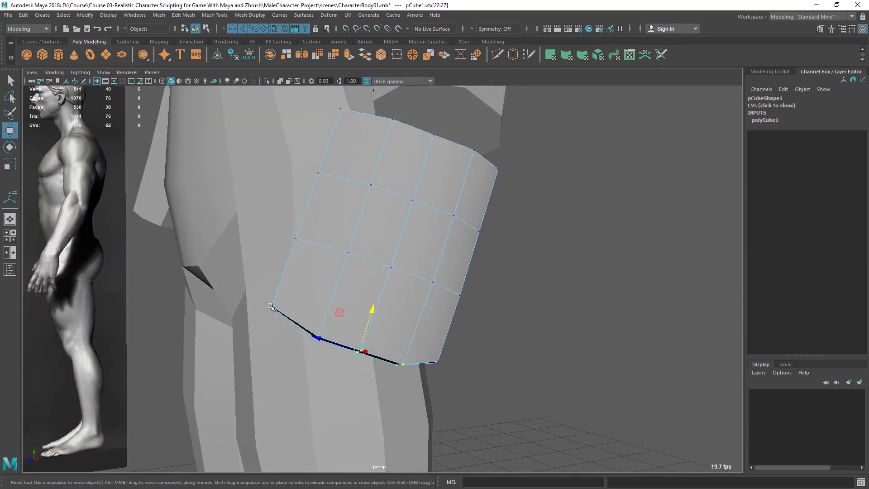
pyautogui.moveTo(446, 400); pyautogui.dragTo(413, 290)
pyautogui.keyDown('alt'); pyautogui.moveTo(491, 314); pyautogui.dragTo(290, 310); pyautogui.keyUp('alt')
pyautogui.keyDown('alt'); pyautogui.moveTo(474, 369); pyautogui.dragTo(417, 342); pyautogui.keyUp('alt')
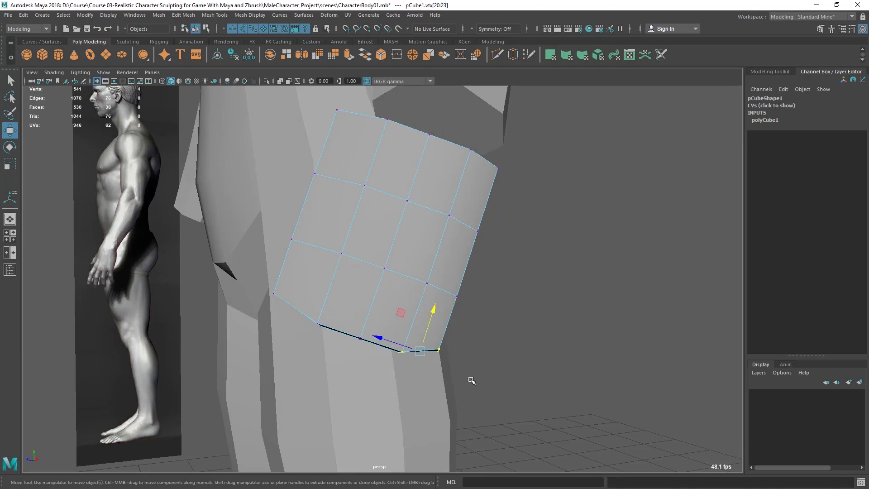
pyautogui.moveTo(431, 315); pyautogui.dragTo(433, 309)
pyautogui.keyDown('alt'); pyautogui.moveTo(346, 351); pyautogui.dragTo(379, 310); pyautogui.keyUp('alt')
# Select the row of four faces at the palm's lower end and apply Extrude to them
pyautogui.rightClick(332, 263)
pyautogui.click(333, 244)
pyautogui.click(328, 280)
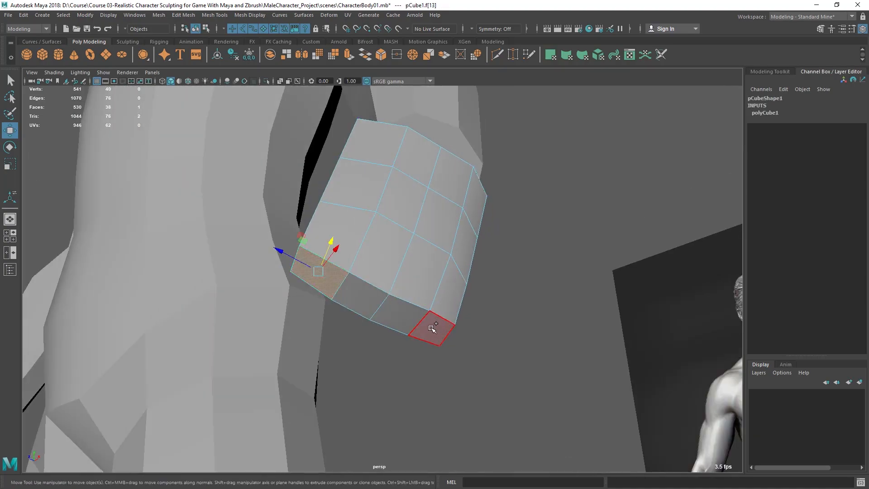
pyautogui.keyDown('shift'); pyautogui.doubleClick(432, 328); pyautogui.keyUp('shift')
pyautogui.keyDown('alt'); pyautogui.moveTo(432, 328); pyautogui.dragTo(429, 314); pyautogui.keyUp('alt')
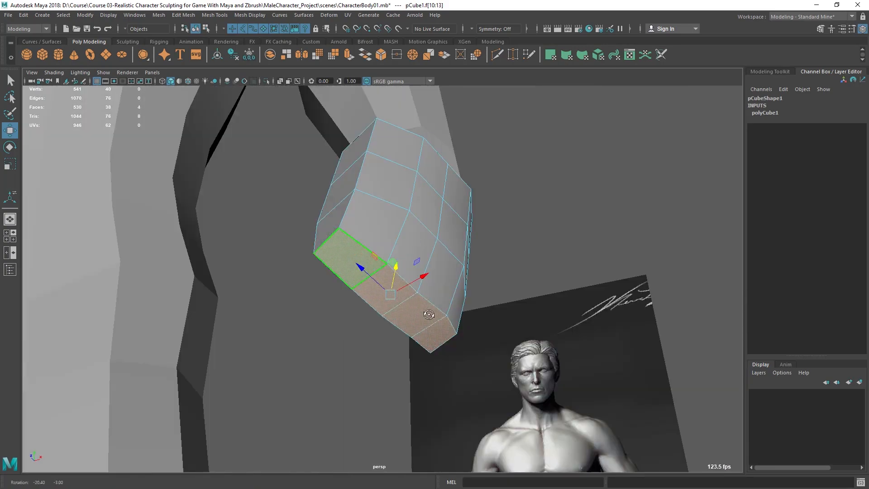
pyautogui.click(353, 62)
# Try pulling the four extruded faces out as one joined group, and undo the pull
pyautogui.keyDown('alt'); pyautogui.moveTo(432, 213); pyautogui.dragTo(420, 352); pyautogui.keyUp('alt')
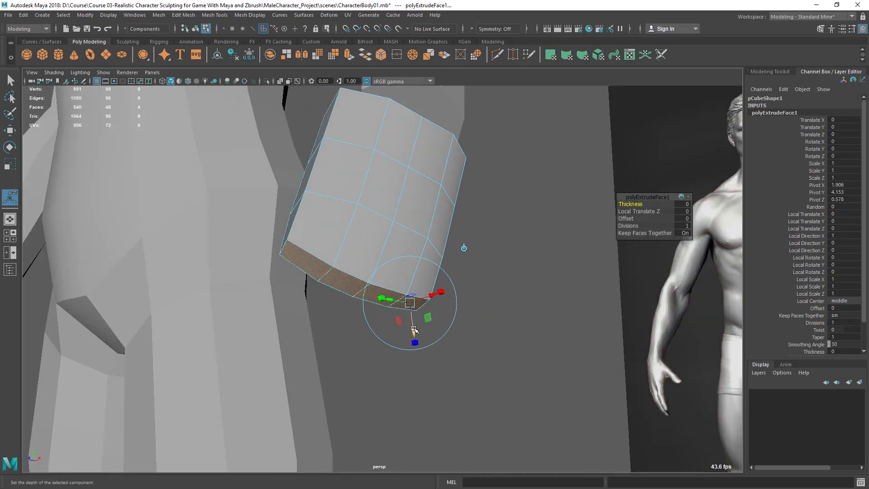
pyautogui.moveTo(413, 332); pyautogui.dragTo(422, 420)
pyautogui.scroll(1, 369, 324)
pyautogui.keyDown('alt'); pyautogui.moveTo(358, 290); pyautogui.dragTo(376, 259, button='middle'); pyautogui.keyUp('alt')
pyautogui.keyDown('alt'); pyautogui.moveTo(376, 260); pyautogui.dragTo(308, 214); pyautogui.keyUp('alt')
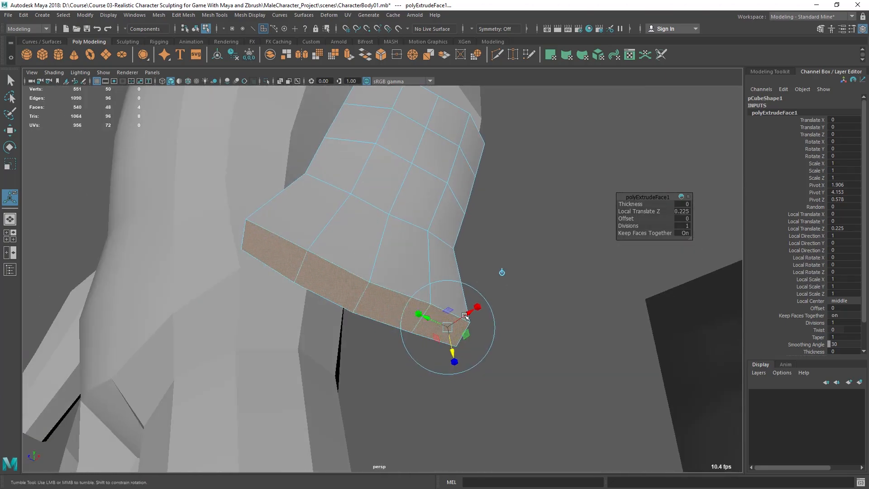
pyautogui.hotkey('ctrl', 'z')
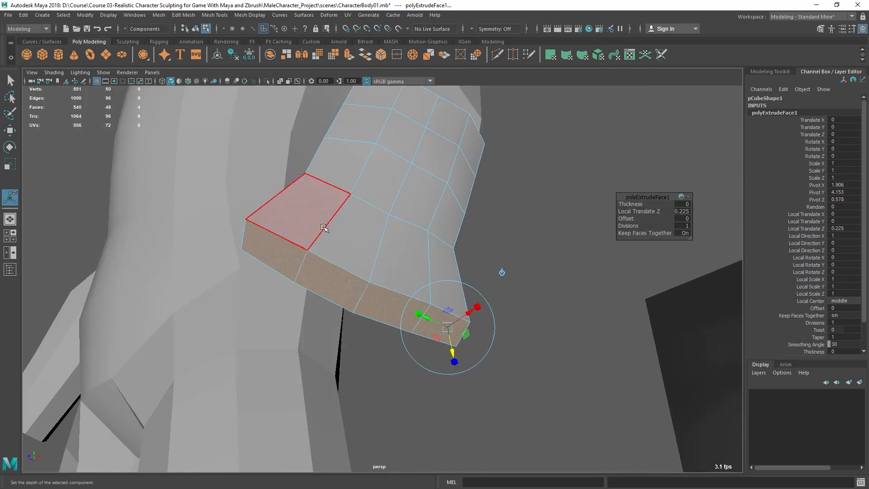
pyautogui.keyDown('alt'); pyautogui.moveTo(315, 221); pyautogui.dragTo(358, 256); pyautogui.keyUp('alt')
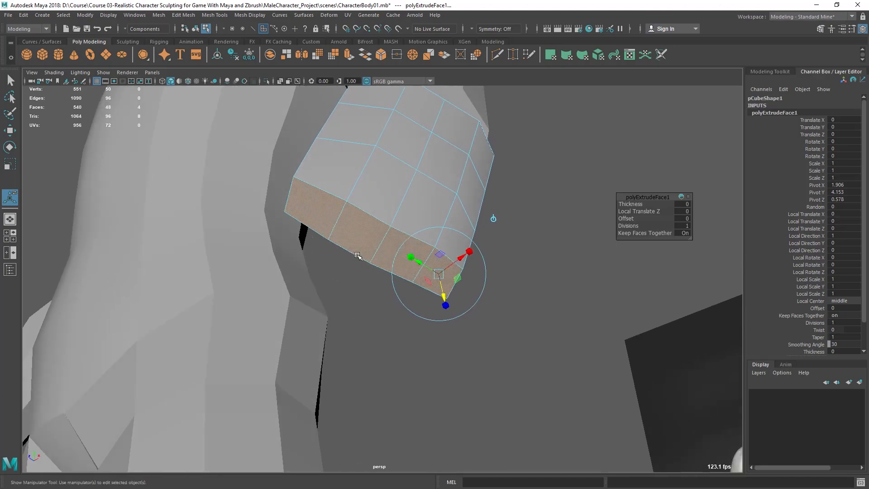
pyautogui.click(319, 208)
pyautogui.hotkey('ctrl', 'z')
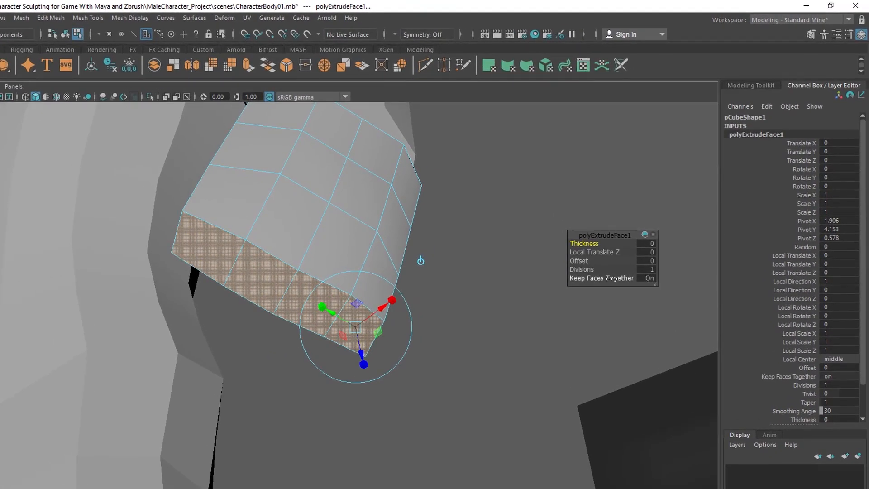
# Turn off Keep Faces Together for the extrusion and pull the four faces out to a Local Translate Z of about 0.306 as separate fingers
pyautogui.moveTo(612, 278)
pyautogui.mouseDown()
pyautogui.moveTo(543, 280)
pyautogui.moveTo(611, 282)
pyautogui.mouseUp()
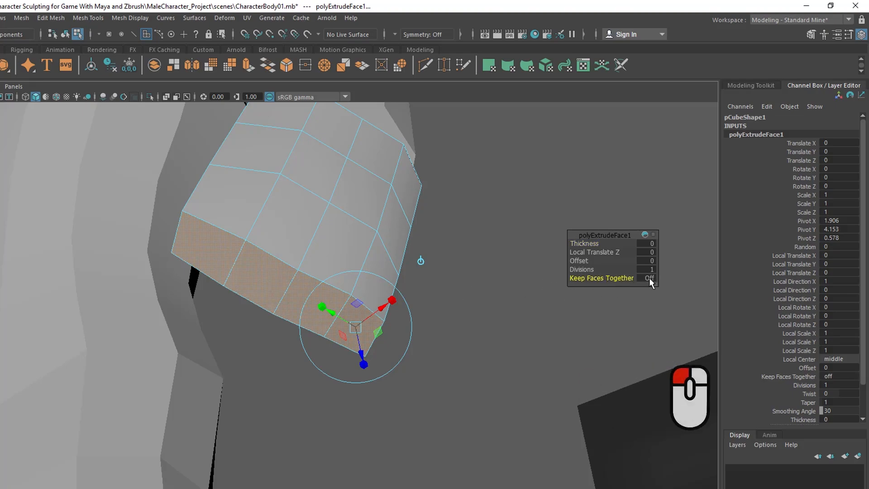
pyautogui.moveTo(491, 321)
pyautogui.keyDown('alt'); pyautogui.mouseDown()
pyautogui.moveTo(472, 320)
pyautogui.moveTo(483, 330)
pyautogui.mouseUp(); pyautogui.keyUp('alt')
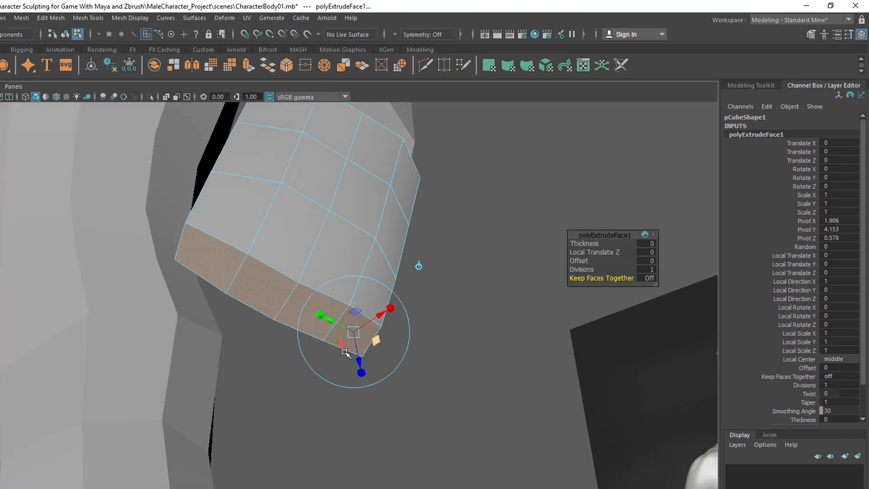
pyautogui.moveTo(359, 359); pyautogui.dragTo(387, 488)
pyautogui.scroll(-2, 337, 317)
pyautogui.keyDown('alt'); pyautogui.moveTo(337, 317); pyautogui.dragTo(361, 339); pyautogui.keyUp('alt')
pyautogui.hotkey('ctrl', 'z')
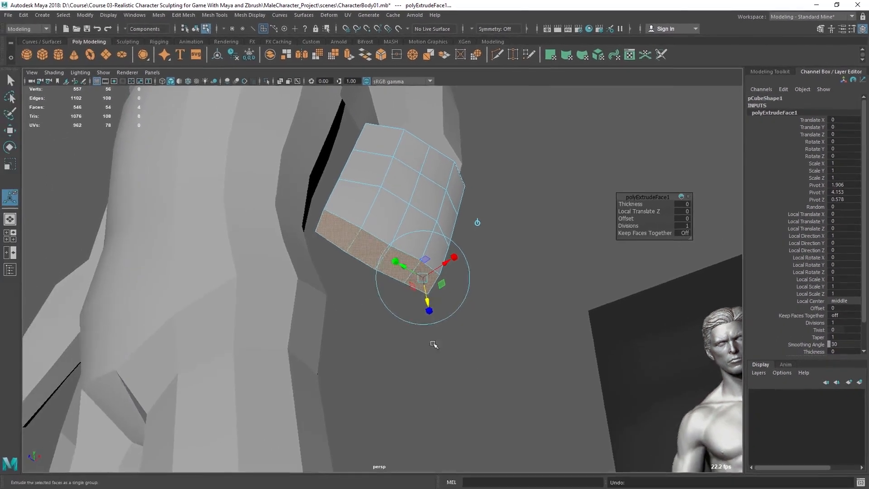
pyautogui.keyDown('alt'); pyautogui.moveTo(346, 410); pyautogui.dragTo(306, 421); pyautogui.keyUp('alt')
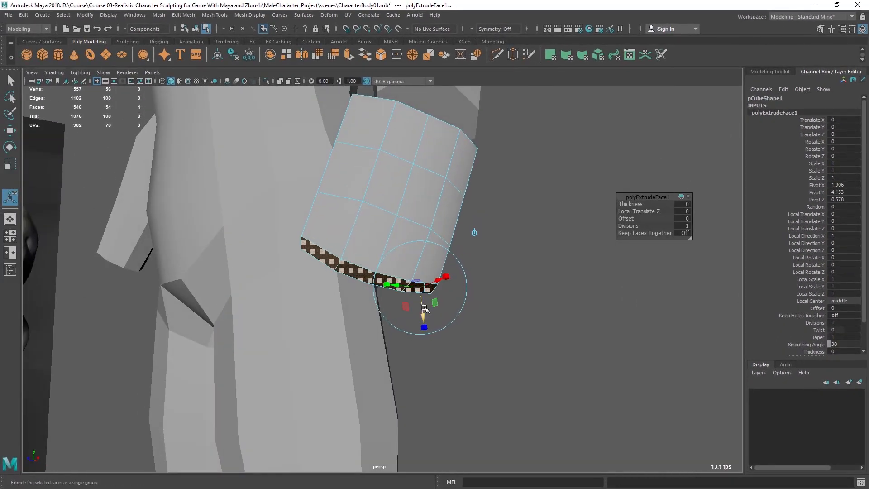
pyautogui.moveTo(425, 315); pyautogui.dragTo(425, 362)
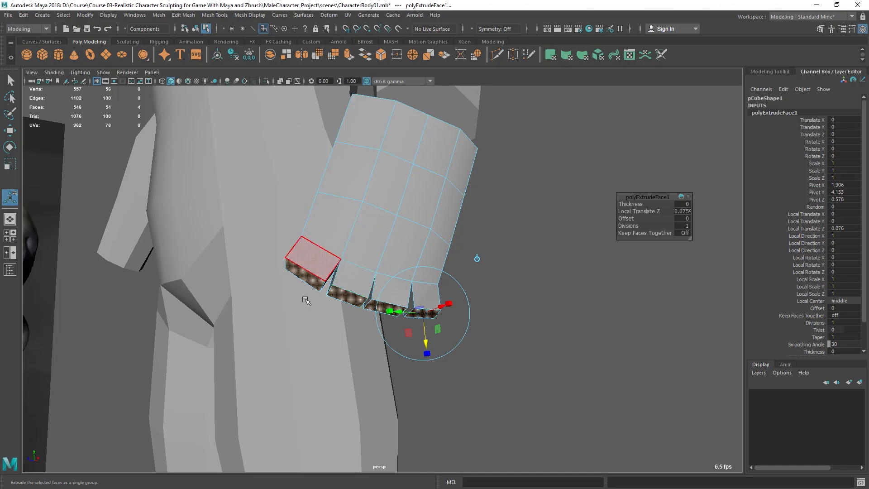
pyautogui.keyDown('alt'); pyautogui.moveTo(515, 421); pyautogui.dragTo(548, 411); pyautogui.keyUp('alt')
pyautogui.moveTo(435, 345); pyautogui.dragTo(425, 434)
pyautogui.keyDown('alt'); pyautogui.moveTo(424, 308); pyautogui.dragTo(378, 349); pyautogui.keyUp('alt')
pyautogui.keyDown('alt'); pyautogui.moveTo(378, 348); pyautogui.dragTo(401, 310, button='middle'); pyautogui.keyUp('alt')
# Move the end faces of the four finger segments in the front view to follow the reference fingers
pyautogui.press('space')
pyautogui.press('space')
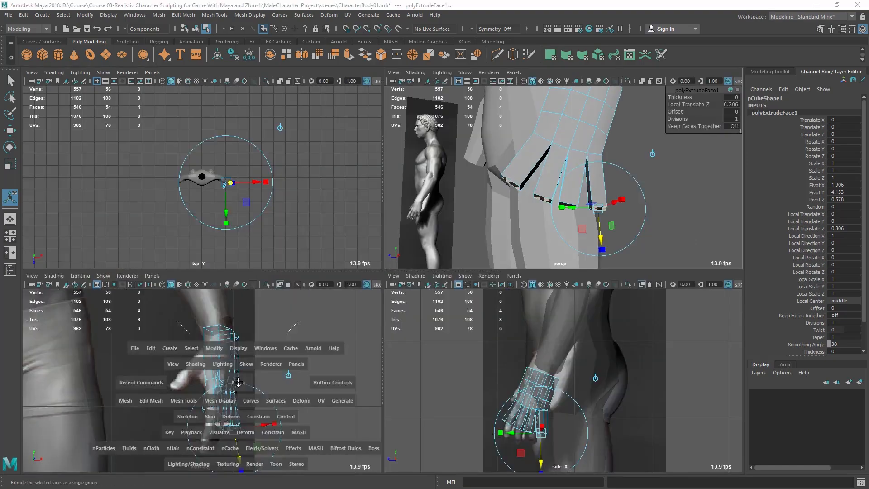
pyautogui.scroll(2, 421, 352)
pyautogui.keyDown('alt'); pyautogui.moveTo(420, 351); pyautogui.dragTo(418, 305, button='middle'); pyautogui.keyUp('alt')
pyautogui.press('w')
pyautogui.moveTo(426, 327); pyautogui.dragTo(456, 302)
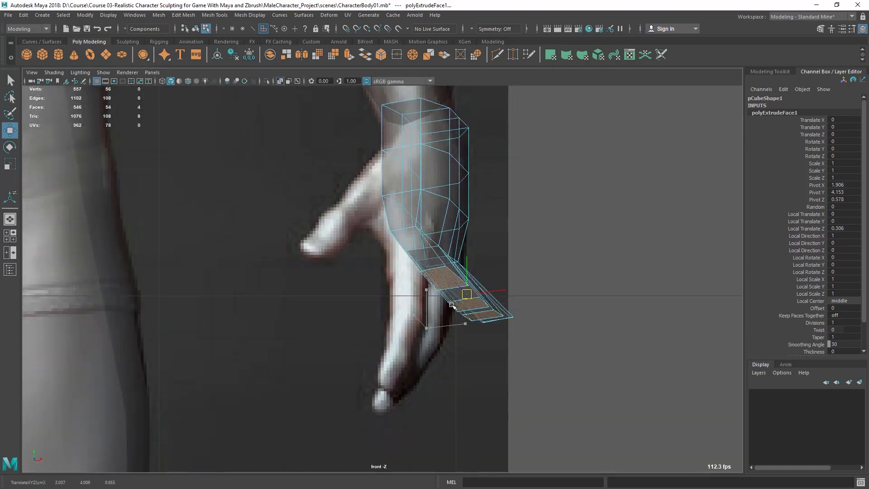
pyautogui.moveTo(430, 375); pyautogui.dragTo(410, 312)
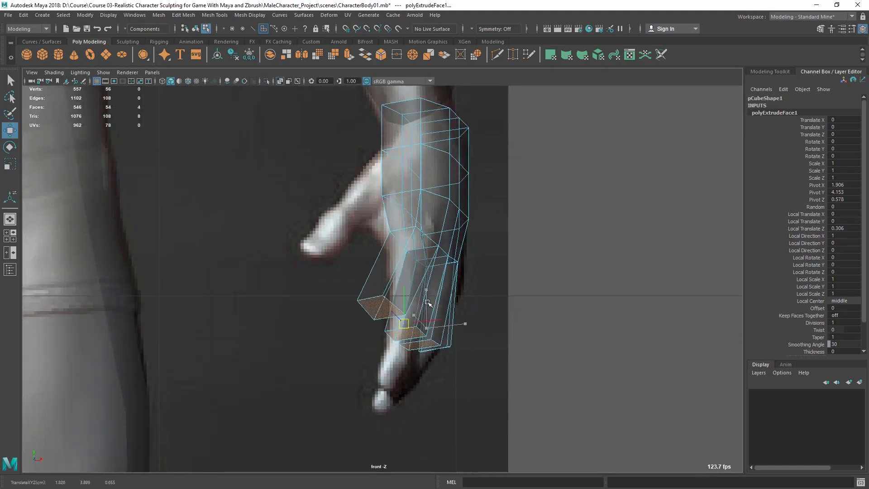
pyautogui.moveTo(420, 344); pyautogui.dragTo(413, 324)
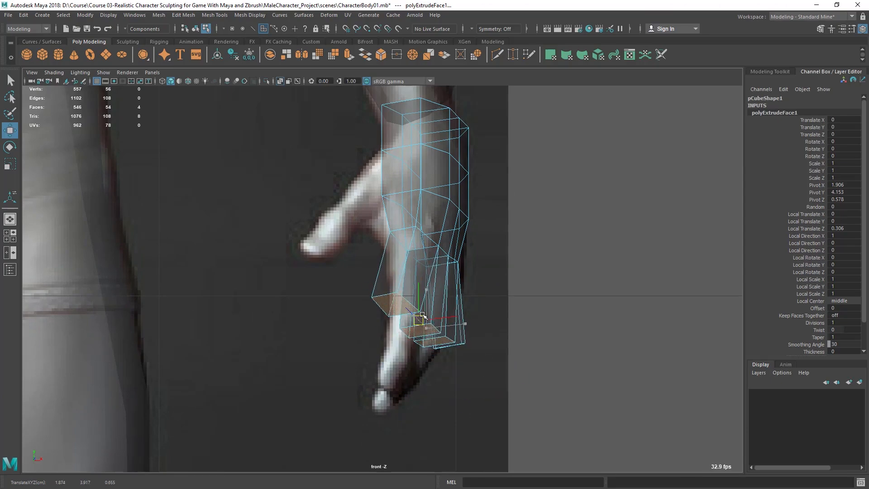
# Extrude the four finger end faces again and move them down to the fingertips in the reference
pyautogui.keyDown('shift'); pyautogui.moveTo(451, 228); pyautogui.dragTo(449, 253, button='right'); pyautogui.keyUp('shift')
pyautogui.press('w')
pyautogui.moveTo(418, 324); pyautogui.dragTo(408, 337)
pyautogui.moveTo(396, 383); pyautogui.dragTo(397, 409)
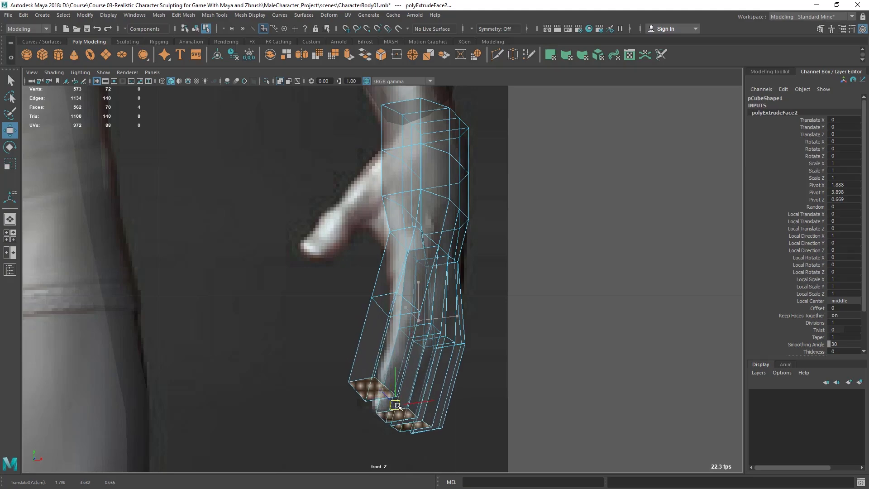
pyautogui.scroll(1, 466, 213)
pyautogui.moveTo(466, 214)
pyautogui.keyDown('alt'); pyautogui.mouseDown(button='middle')
pyautogui.moveTo(457, 220)
pyautogui.moveTo(468, 161)
pyautogui.mouseUp(button='middle'); pyautogui.keyUp('alt')
pyautogui.press('space')
pyautogui.moveTo(534, 175); pyautogui.dragTo(543, 136)
pyautogui.moveTo(445, 178)
pyautogui.keyDown('alt'); pyautogui.mouseDown()
pyautogui.moveTo(422, 184)
pyautogui.moveTo(436, 218)
pyautogui.mouseUp(); pyautogui.keyUp('alt')
pyautogui.moveTo(329, 330); pyautogui.dragTo(302, 319)
# Select the edge loop around the index finger's middle joint and adjust its position
pyautogui.keyDown('alt'); pyautogui.moveTo(335, 228); pyautogui.dragTo(435, 265); pyautogui.keyUp('alt')
pyautogui.keyDown('alt'); pyautogui.moveTo(435, 265); pyautogui.dragTo(438, 245, button='middle'); pyautogui.keyUp('alt')
pyautogui.keyDown('alt'); pyautogui.moveTo(389, 245); pyautogui.dragTo(353, 229); pyautogui.keyUp('alt')
pyautogui.keyDown('alt'); pyautogui.moveTo(335, 229); pyautogui.dragTo(320, 230, button='right'); pyautogui.keyUp('alt')
pyautogui.keyDown('alt'); pyautogui.moveTo(319, 230); pyautogui.dragTo(350, 244); pyautogui.keyUp('alt')
pyautogui.moveTo(357, 217); pyautogui.dragTo(353, 188, button='right')
pyautogui.click(342, 222)
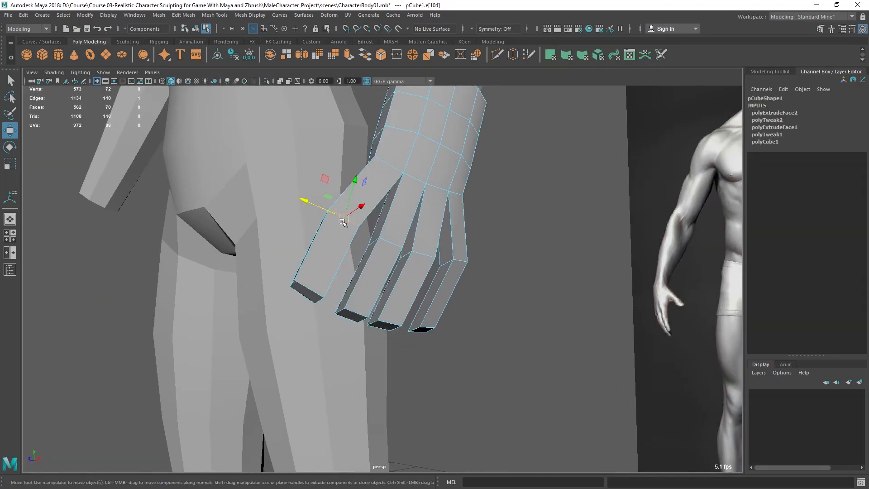
pyautogui.keyDown('alt'); pyautogui.moveTo(343, 221); pyautogui.dragTo(356, 236); pyautogui.keyUp('alt')
pyautogui.hotkey('ctrl', 'z')
pyautogui.press('q')
pyautogui.doubleClick(355, 232)
pyautogui.press('w')
pyautogui.keyDown('alt'); pyautogui.moveTo(442, 254); pyautogui.dragTo(439, 274); pyautogui.keyUp('alt')
# Select the vertices at the little finger's tip, then rotate and move them to adjust the finger's end
pyautogui.moveTo(439, 274); pyautogui.dragTo(400, 219, button='right')
pyautogui.keyDown('alt'); pyautogui.moveTo(400, 235); pyautogui.dragTo(421, 306); pyautogui.keyUp('alt')
pyautogui.moveTo(461, 365); pyautogui.dragTo(461, 364)
pyautogui.moveTo(420, 326); pyautogui.dragTo(430, 252)
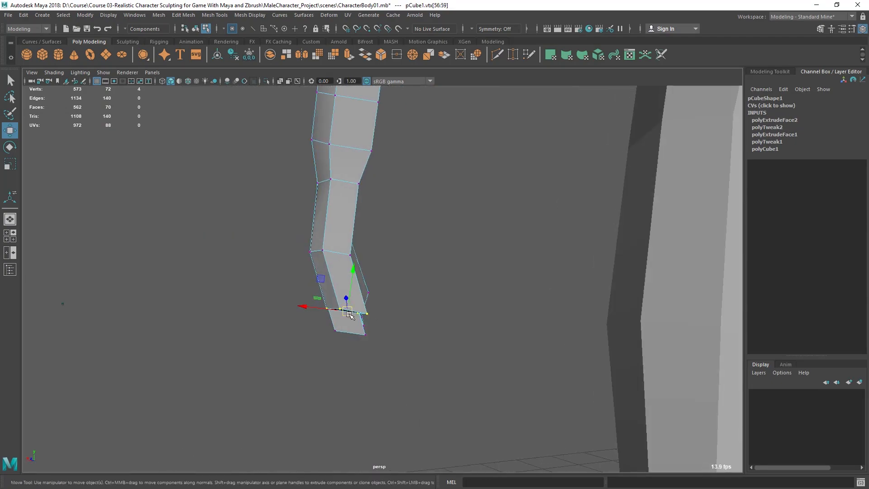
pyautogui.press('e')
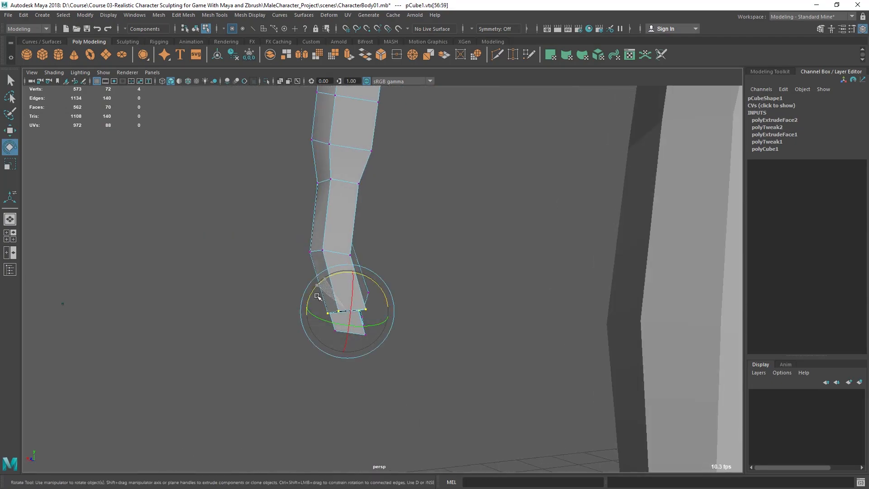
pyautogui.press('w')
pyautogui.moveTo(347, 311); pyautogui.dragTo(498, 311)
pyautogui.press('q')
# Extrude the middle face on the palm's thumb side to start the thumb
pyautogui.keyDown('alt'); pyautogui.moveTo(539, 283); pyautogui.dragTo(401, 273, button='right'); pyautogui.keyUp('alt')
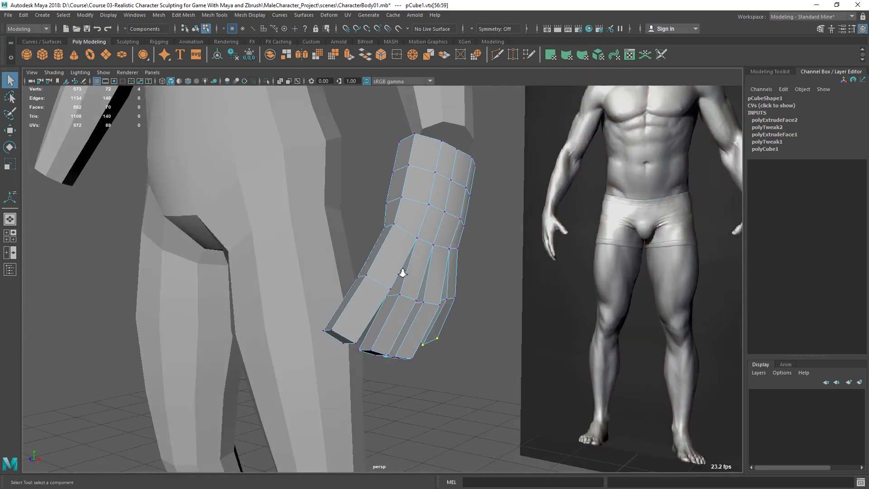
pyautogui.keyDown('alt'); pyautogui.moveTo(402, 273); pyautogui.dragTo(444, 291, button='middle'); pyautogui.keyUp('alt')
pyautogui.press('F11')
pyautogui.click(411, 210)
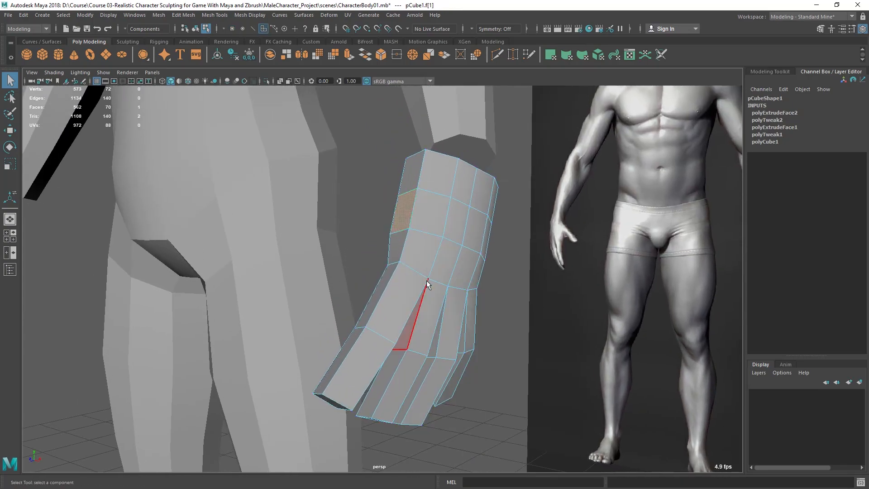
pyautogui.keyDown('alt'); pyautogui.moveTo(437, 252); pyautogui.dragTo(383, 195); pyautogui.keyUp('alt')
pyautogui.keyDown('shift'); pyautogui.moveTo(442, 149); pyautogui.dragTo(441, 175, button='right'); pyautogui.keyUp('shift')
pyautogui.keyDown('alt'); pyautogui.moveTo(455, 201); pyautogui.dragTo(339, 287); pyautogui.keyUp('alt')
# Move the thumb's end face in the front view out to the thumb tip in the reference
pyautogui.press('w')
pyautogui.press('space')
pyautogui.press('space')
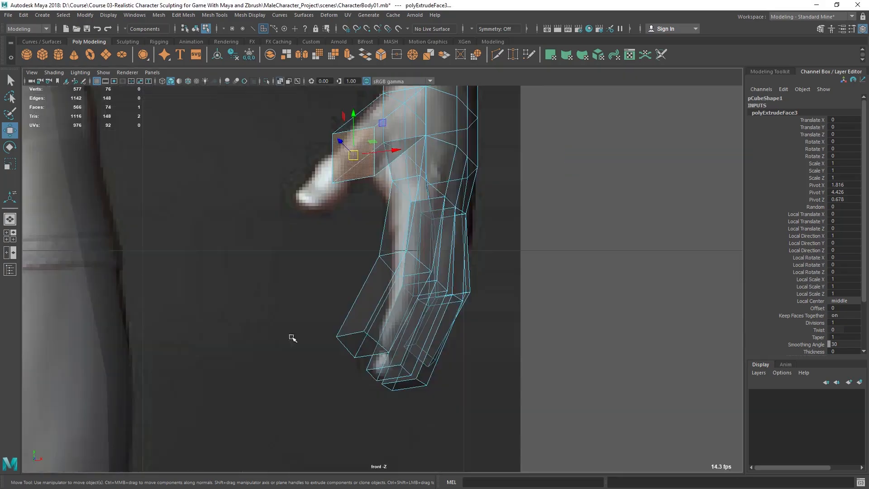
pyautogui.keyDown('alt'); pyautogui.moveTo(383, 240); pyautogui.dragTo(437, 271, button='middle'); pyautogui.keyUp('alt')
pyautogui.moveTo(407, 186); pyautogui.dragTo(366, 213)
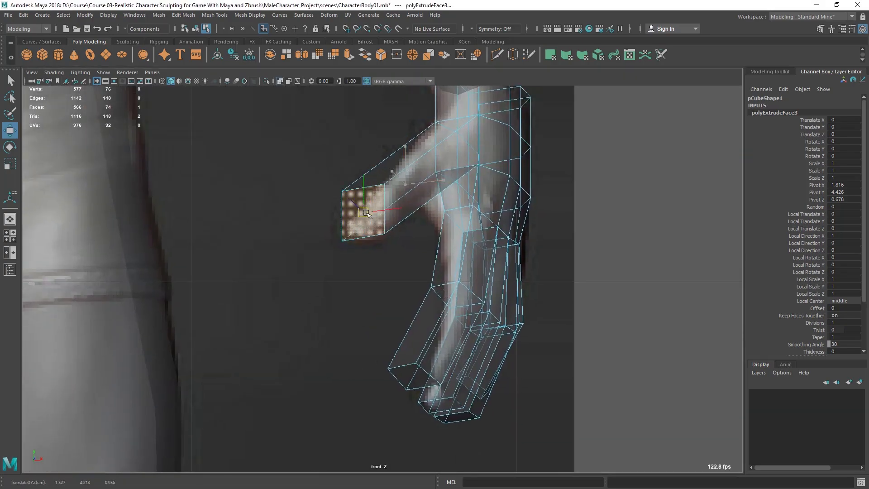
# Rotate the thumb's end face to align it with the thumb's direction
pyautogui.press('space')
pyautogui.press('space')
pyautogui.keyDown('alt'); pyautogui.moveTo(485, 215); pyautogui.dragTo(489, 240); pyautogui.keyUp('alt')
pyautogui.moveTo(447, 269)
pyautogui.keyDown('alt'); pyautogui.mouseDown()
pyautogui.moveTo(411, 285)
pyautogui.moveTo(310, 244)
pyautogui.moveTo(368, 254)
pyautogui.moveTo(299, 251)
pyautogui.moveTo(276, 275)
pyautogui.mouseUp(); pyautogui.keyUp('alt')
pyautogui.press('e')
pyautogui.keyDown('alt'); pyautogui.moveTo(374, 266); pyautogui.dragTo(416, 218); pyautogui.keyUp('alt')
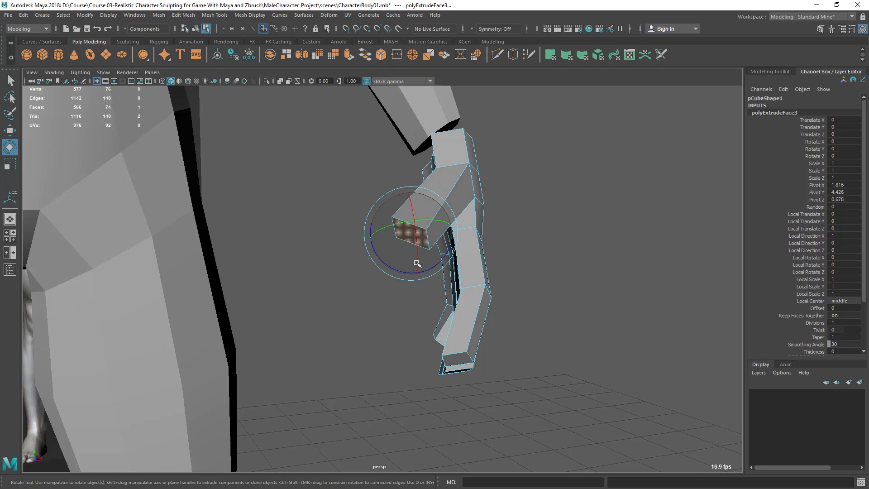
pyautogui.moveTo(429, 252)
pyautogui.keyDown('alt'); pyautogui.mouseDown()
pyautogui.moveTo(430, 217)
pyautogui.moveTo(381, 207)
pyautogui.moveTo(439, 177)
pyautogui.mouseUp(); pyautogui.keyUp('alt')
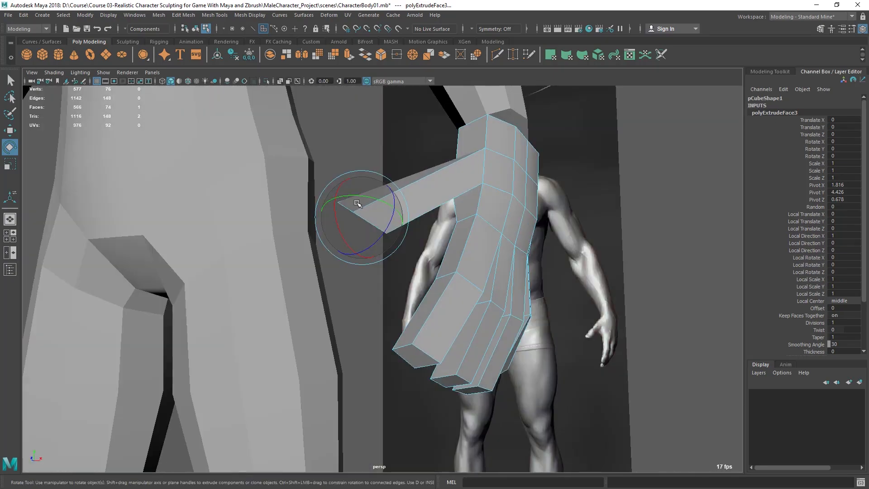
pyautogui.keyDown('alt'); pyautogui.moveTo(365, 212); pyautogui.dragTo(501, 198); pyautogui.keyUp('alt')
pyautogui.keyDown('alt'); pyautogui.moveTo(389, 220); pyautogui.dragTo(453, 243); pyautogui.keyUp('alt')
pyautogui.keyDown('alt'); pyautogui.moveTo(454, 242); pyautogui.dragTo(460, 231, button='middle'); pyautogui.keyUp('alt')
pyautogui.keyDown('alt'); pyautogui.moveTo(460, 231); pyautogui.dragTo(466, 252); pyautogui.keyUp('alt')
pyautogui.keyDown('alt'); pyautogui.moveTo(466, 252); pyautogui.dragTo(476, 259, button='right'); pyautogui.keyUp('alt')
# Select the index finger's end face and rotate it, comparing its angle with the reference hand
pyautogui.moveTo(477, 220); pyautogui.dragTo(499, 283, button='right')
pyautogui.click(474, 275)
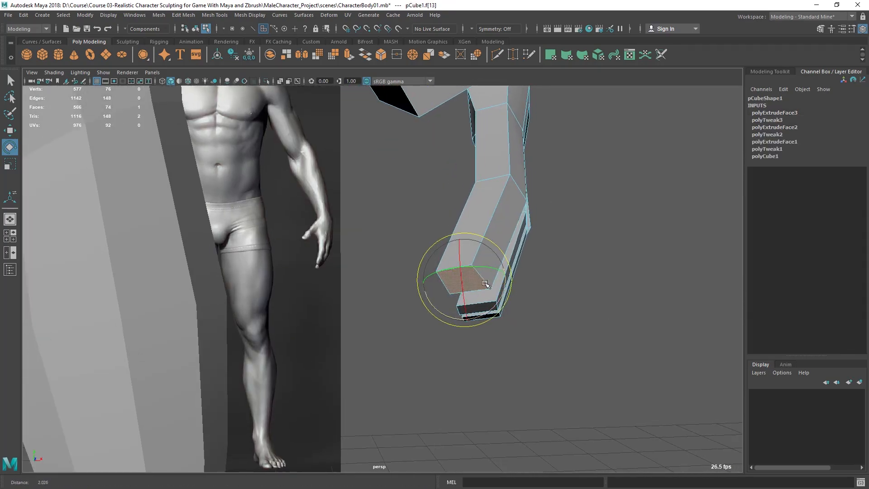
pyautogui.keyDown('alt'); pyautogui.moveTo(499, 282); pyautogui.dragTo(466, 229); pyautogui.keyUp('alt')
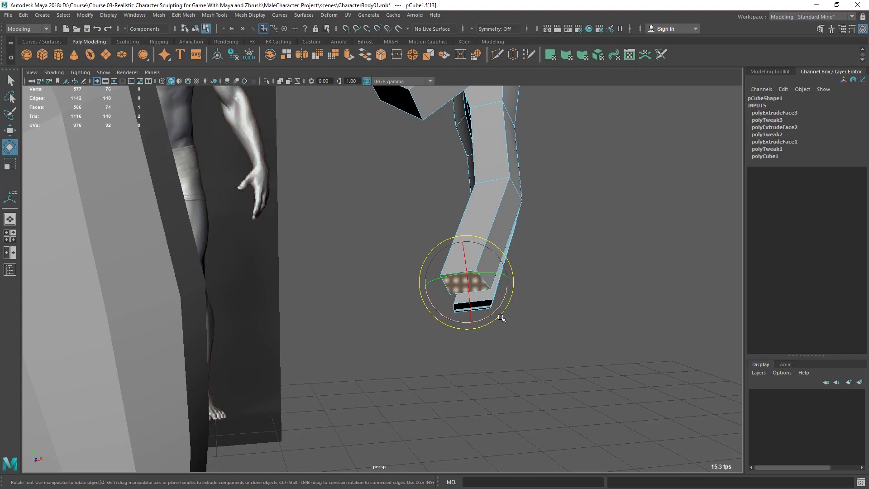
pyautogui.keyDown('alt'); pyautogui.moveTo(248, 260); pyautogui.dragTo(251, 259, button='right'); pyautogui.keyUp('alt')
pyautogui.scroll(3, 204, 177)
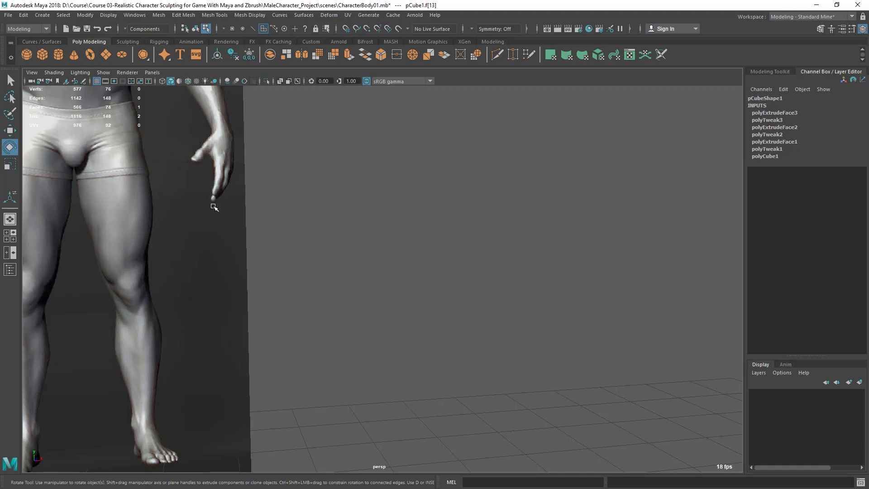
pyautogui.keyDown('alt'); pyautogui.moveTo(352, 261); pyautogui.dragTo(415, 266); pyautogui.keyUp('alt')
pyautogui.keyDown('alt'); pyautogui.moveTo(415, 266); pyautogui.dragTo(341, 281, button='right'); pyautogui.keyUp('alt')
pyautogui.keyDown('alt'); pyautogui.moveTo(416, 267); pyautogui.dragTo(487, 273); pyautogui.keyUp('alt')
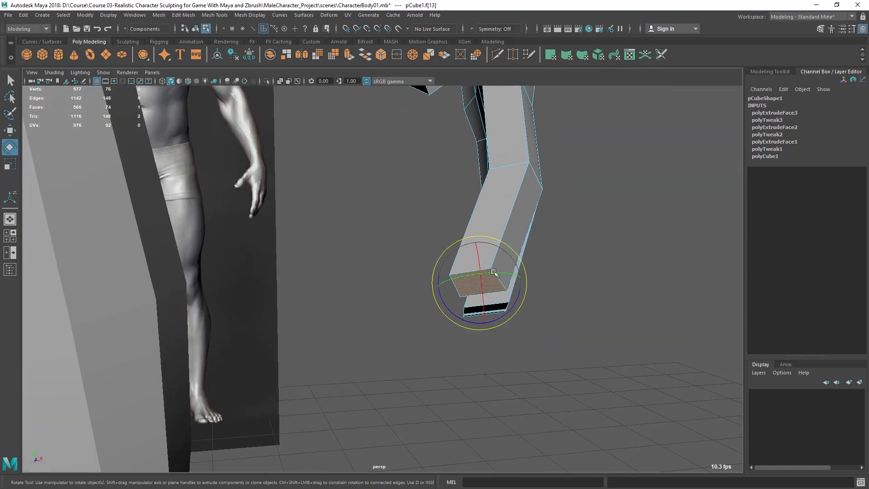
pyautogui.moveTo(518, 299); pyautogui.dragTo(510, 268)
# Select the middle finger's end face and rotate it to align with the finger's direction
pyautogui.press('q')
pyautogui.keyDown('alt'); pyautogui.moveTo(491, 299); pyautogui.dragTo(462, 254, button='middle'); pyautogui.keyUp('alt')
pyautogui.keyDown('alt'); pyautogui.moveTo(461, 254); pyautogui.dragTo(473, 256, button='right'); pyautogui.keyUp('alt')
pyautogui.click(440, 240)
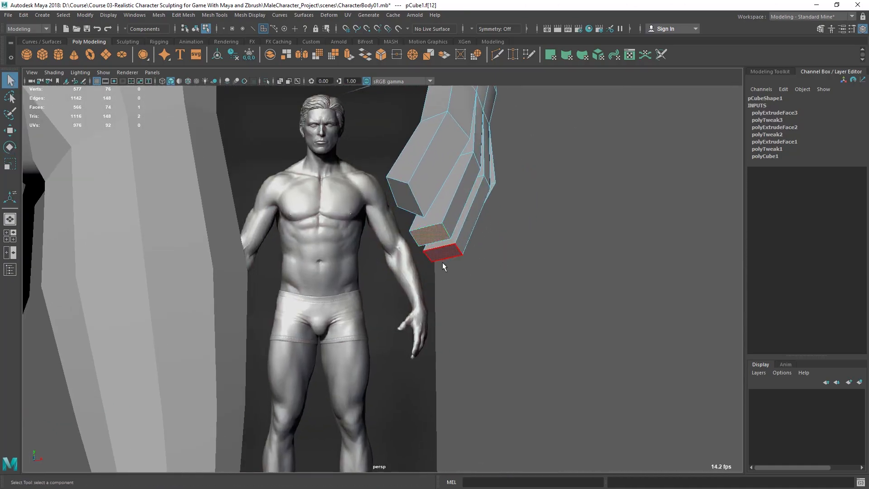
pyautogui.press('e')
pyautogui.moveTo(460, 231); pyautogui.dragTo(422, 213)
# Select the ring finger's end face, rotate it to align with the finger, and review the whole hand
pyautogui.press('q')
pyautogui.click(422, 212)
pyautogui.press('e')
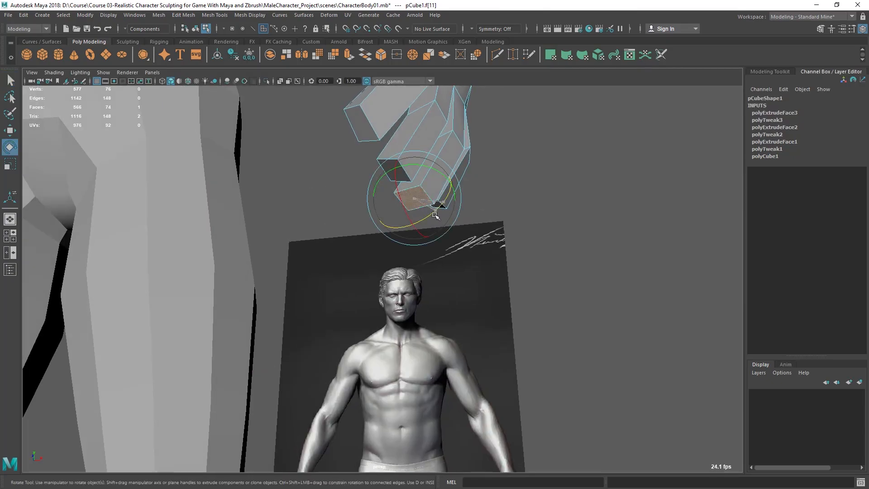
pyautogui.keyDown('alt'); pyautogui.moveTo(533, 194); pyautogui.dragTo(446, 280); pyautogui.keyUp('alt')
pyautogui.press('w')
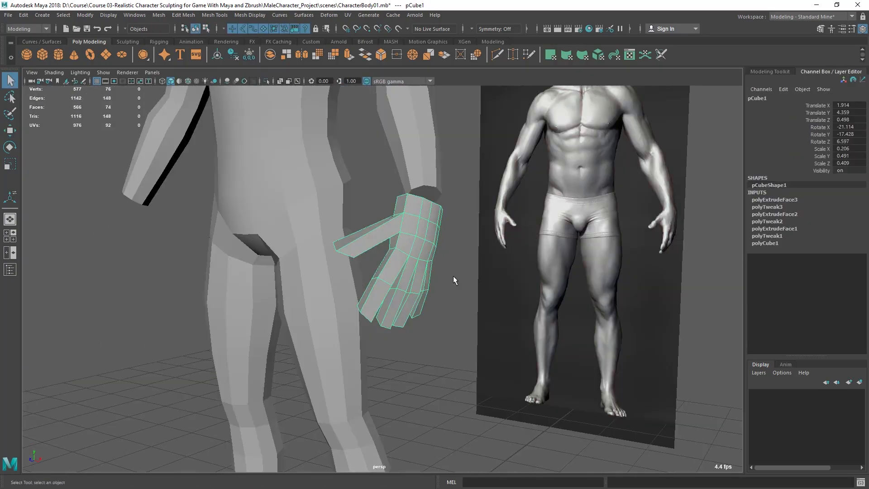